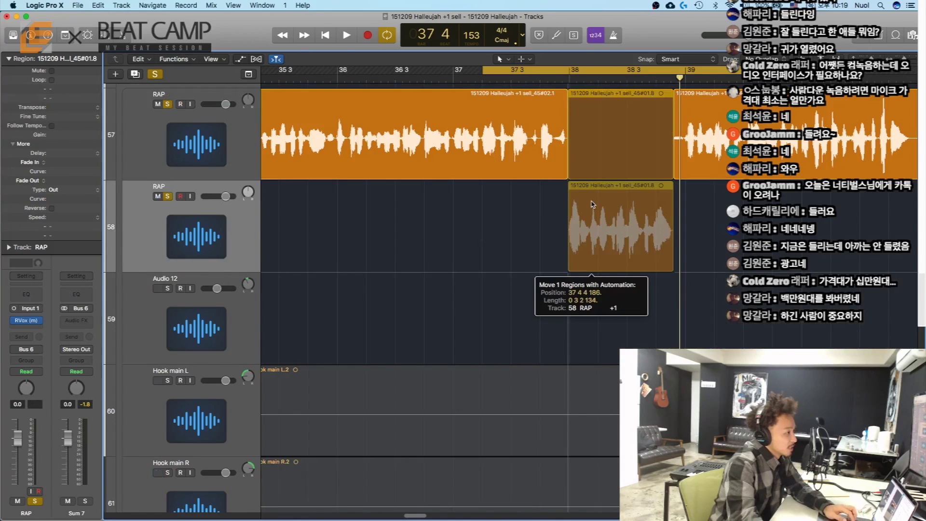
Move the short vocal region at bar 38 down to the second RAP track and audition it soloed
{"action": "left_click_drag", "start_coordinate": [592, 204], "coordinate": [592, 204]}
{"action": "left_click", "coordinate": [167, 105]}
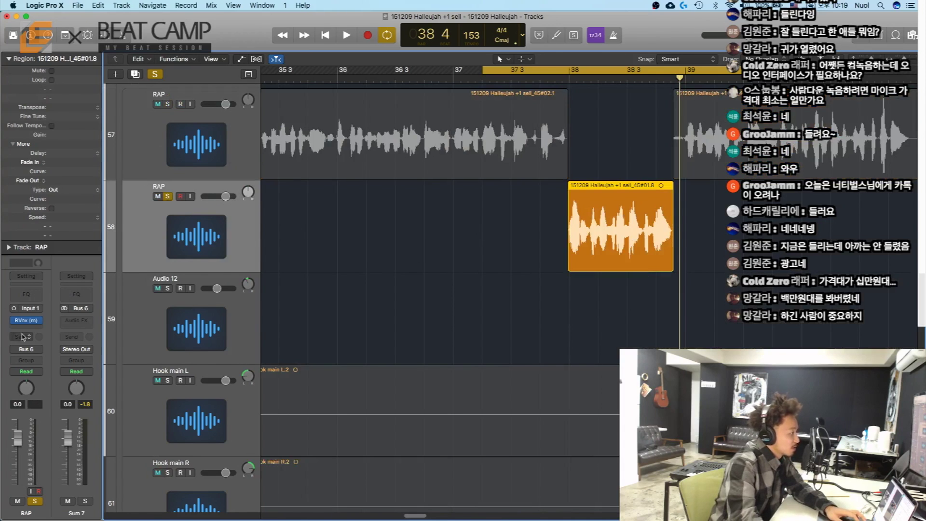
{"action": "key", "text": "space"}
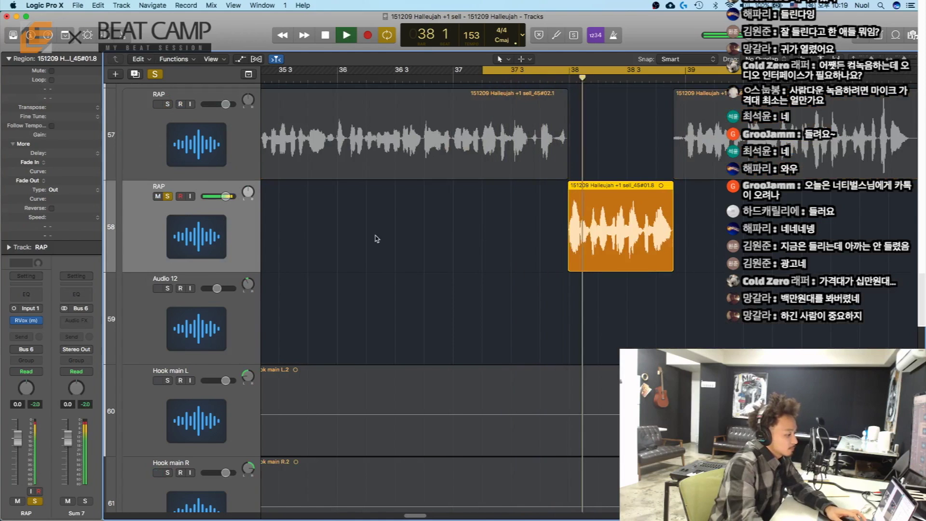
{"action": "key", "text": "space"}
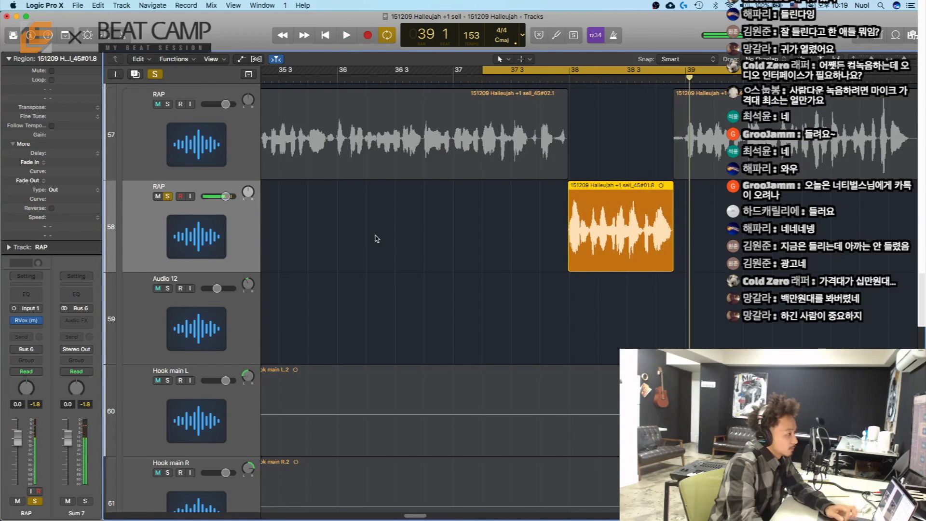
Insert the Distortion plug-in on the second RAP track, and enlarge its window to 133% below the upper RAP track
{"action": "left_click", "coordinate": [30, 327]}
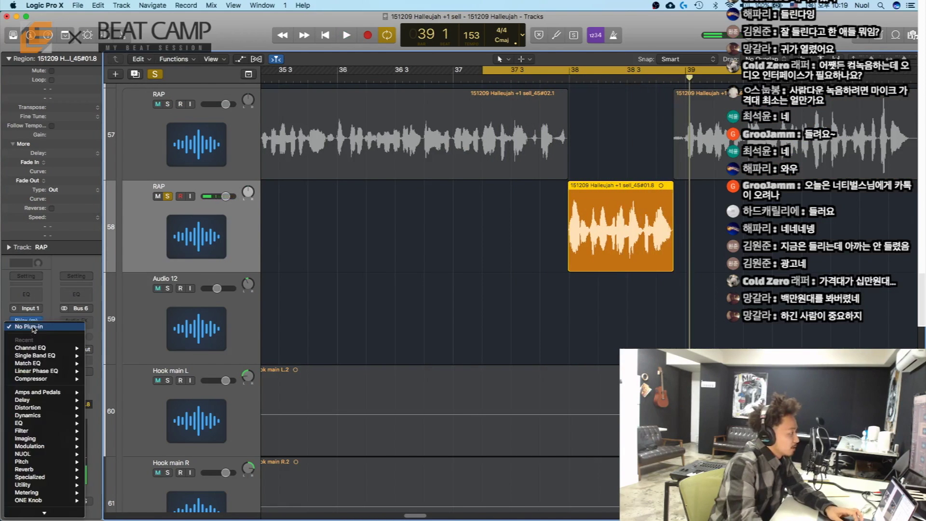
{"action": "mouse_move", "coordinate": [48, 415]}
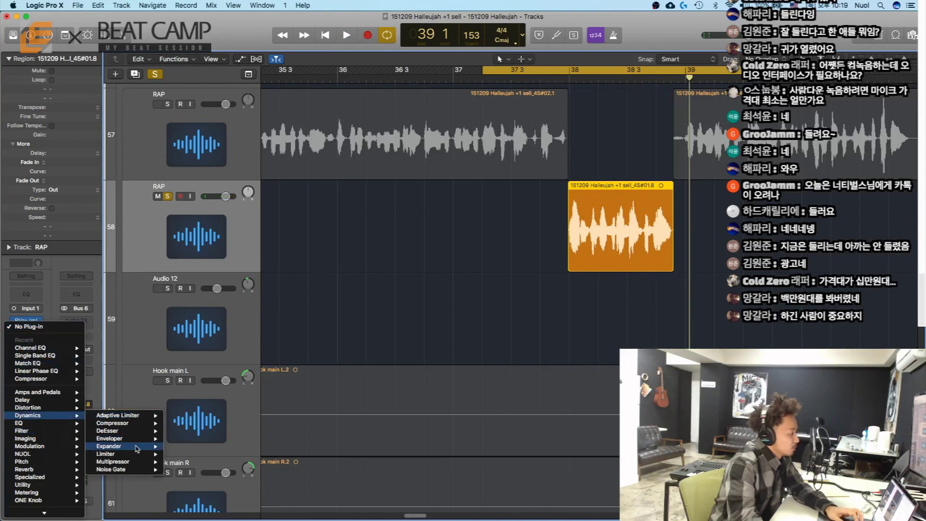
{"action": "mouse_move", "coordinate": [137, 428]}
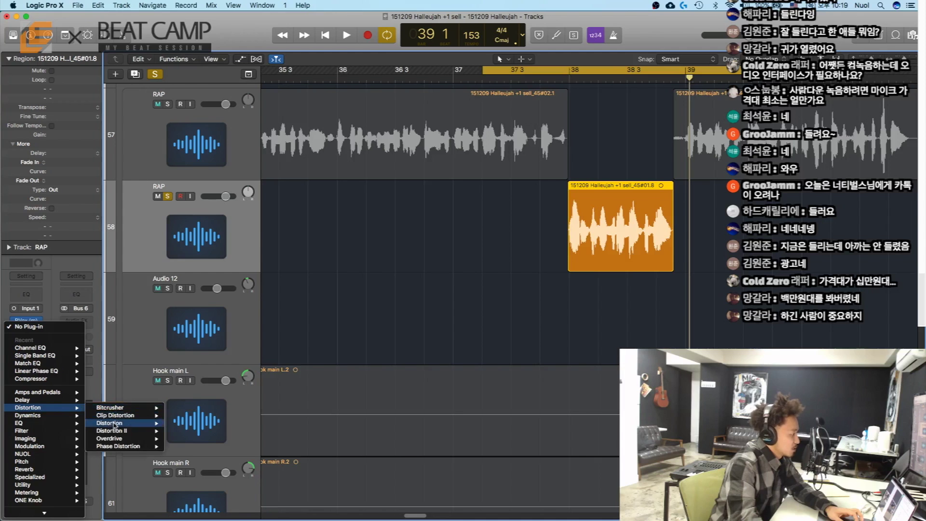
{"action": "mouse_move", "coordinate": [111, 422]}
{"action": "left_click", "coordinate": [174, 423]}
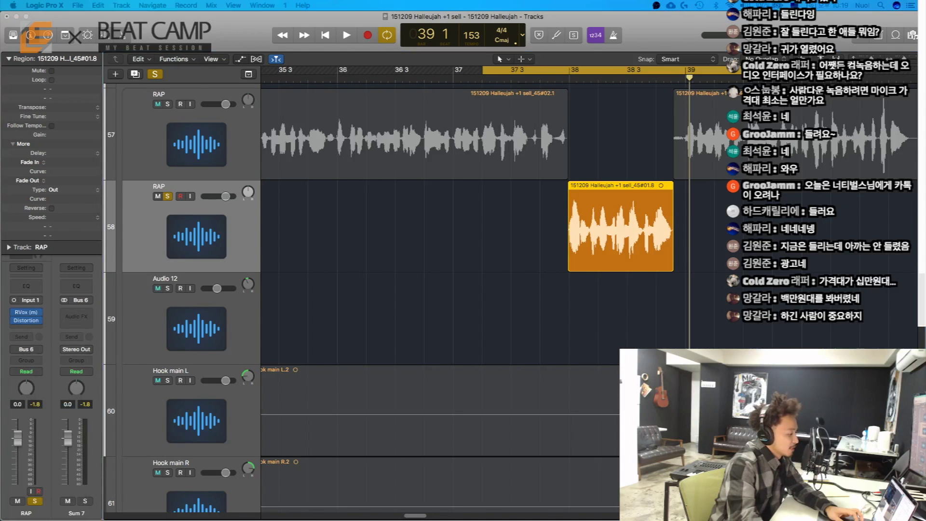
{"action": "left_click_drag", "start_coordinate": [352, 185], "coordinate": [275, 113]}
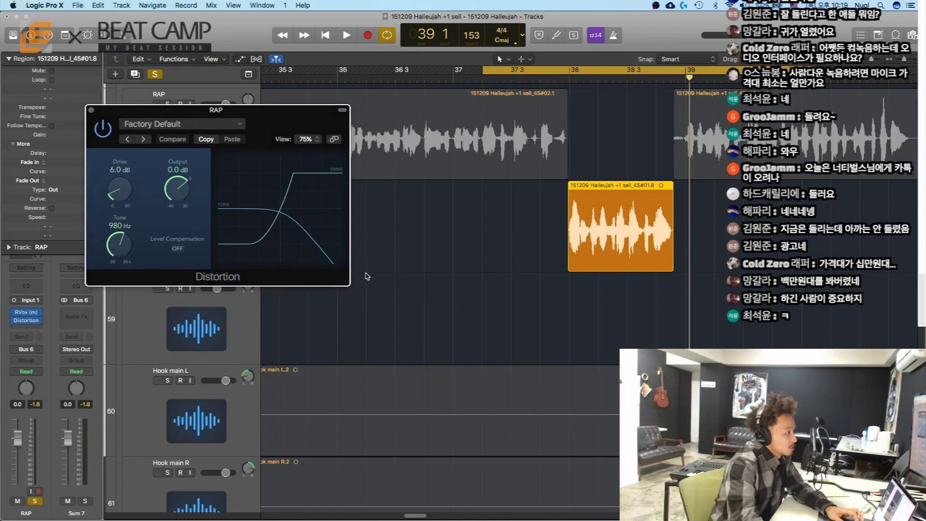
{"action": "left_click_drag", "start_coordinate": [346, 282], "coordinate": [551, 456]}
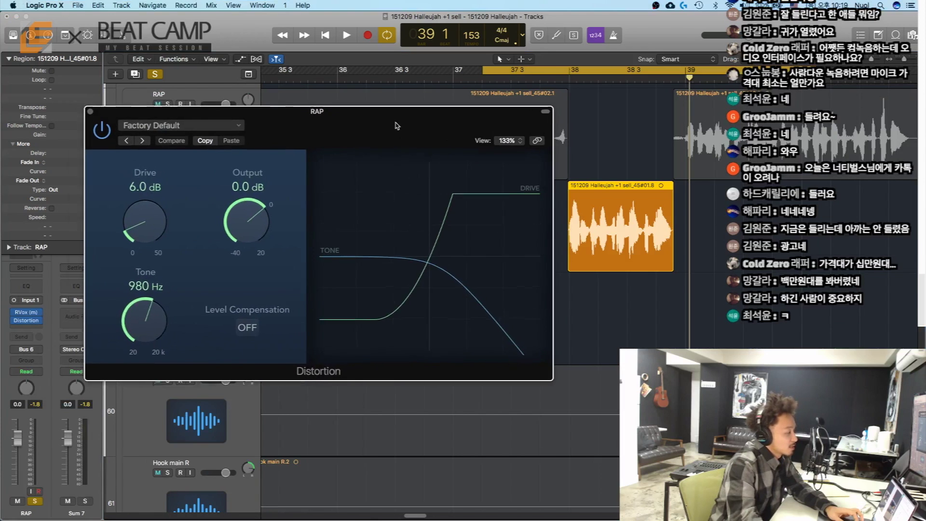
{"action": "left_click_drag", "start_coordinate": [399, 124], "coordinate": [394, 220]}
Set Distortion's Drive to 14.5 dB and Output to -13.5 dB, auditioning the vocal region before and after the change
{"action": "key", "text": "space"}
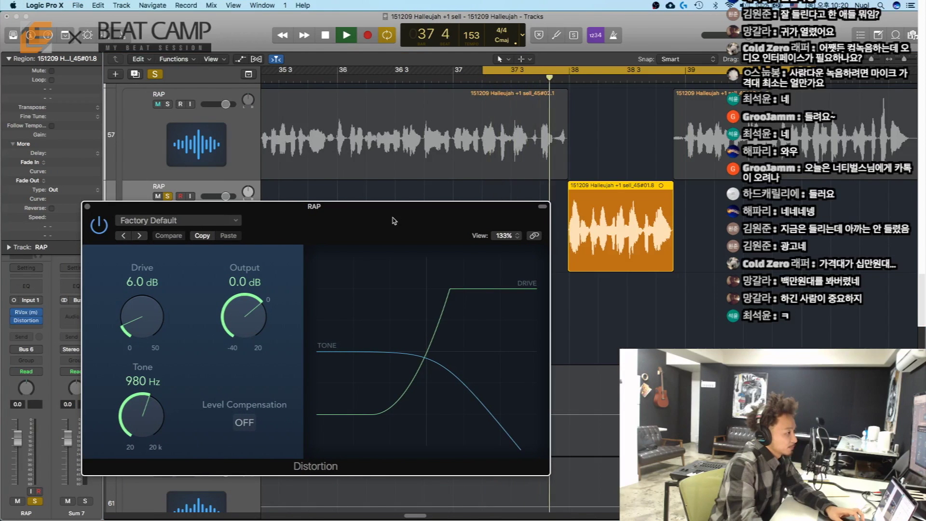
{"action": "key", "text": "space"}
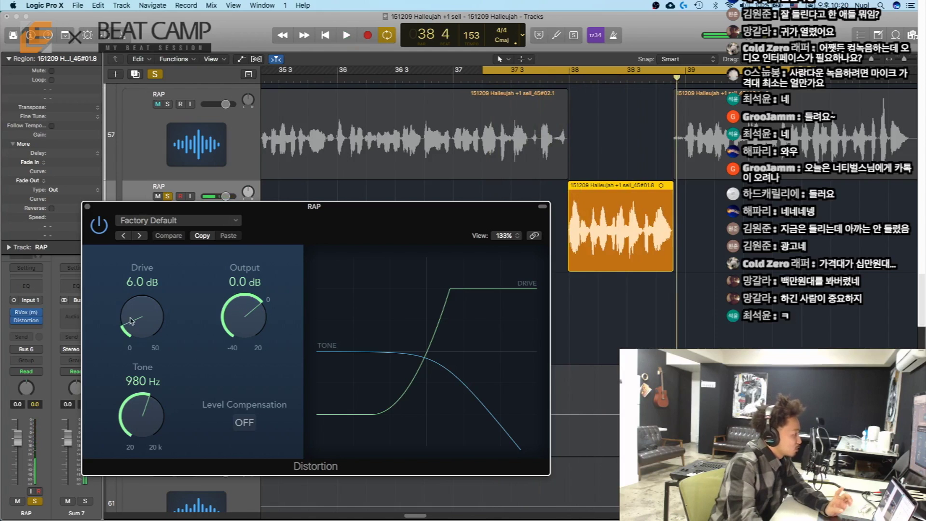
{"action": "left_click_drag", "start_coordinate": [120, 321], "coordinate": [134, 295]}
{"action": "left_click_drag", "start_coordinate": [235, 309], "coordinate": [247, 328]}
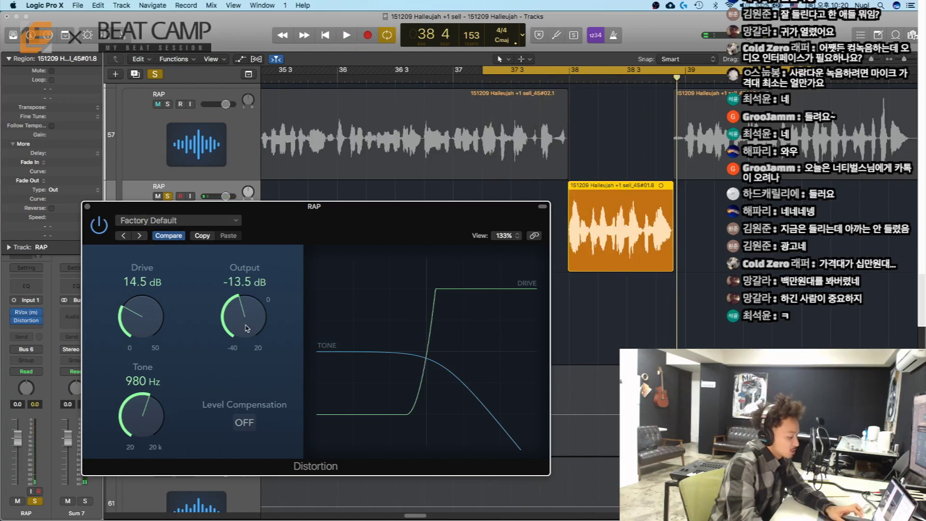
{"action": "key", "text": "space"}
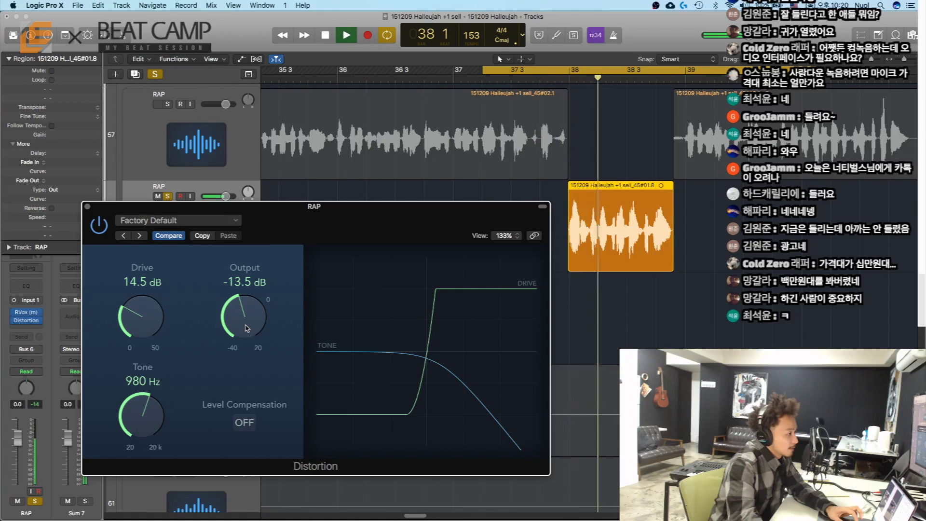
{"action": "key", "text": "space"}
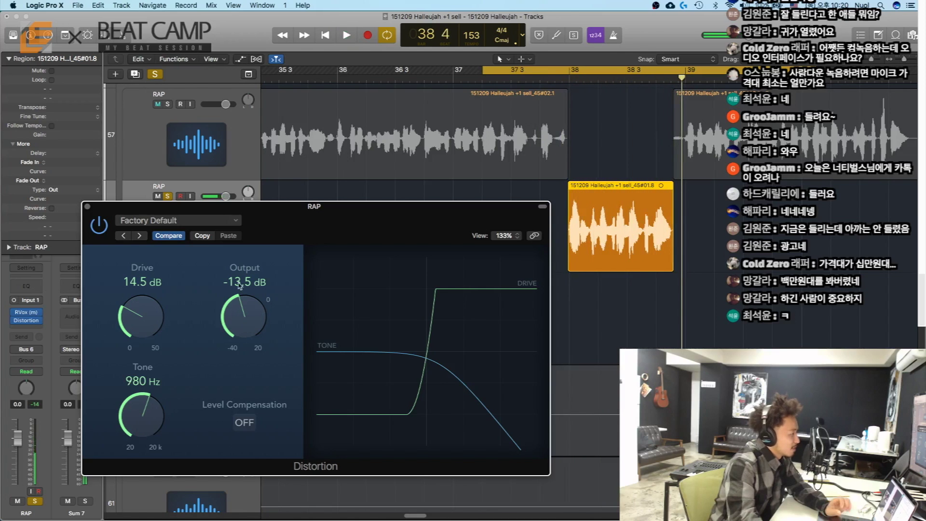
Turn solo off, play the distorted region in context with the full mix, and close the Distortion window
{"action": "left_click", "coordinate": [155, 74]}
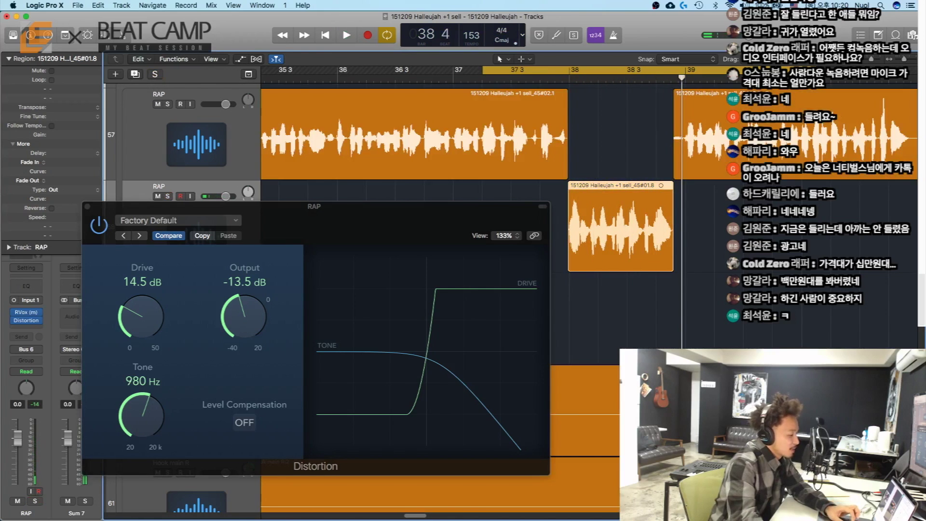
{"action": "left_click", "coordinate": [621, 311]}
{"action": "key", "text": "space"}
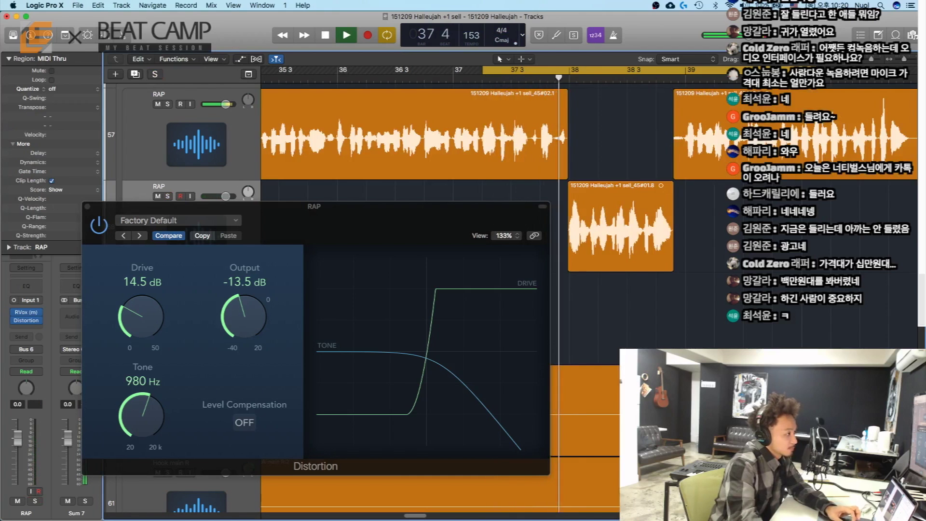
{"action": "key", "text": "space"}
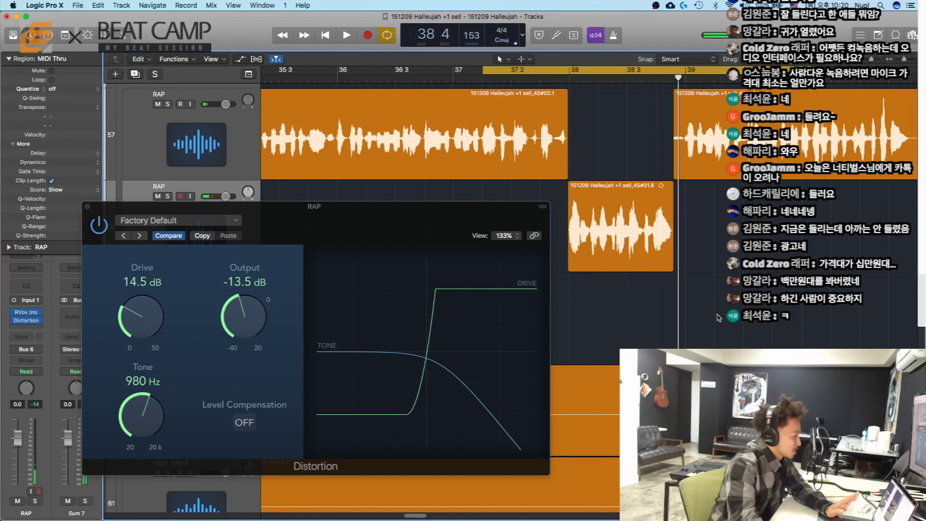
{"action": "left_click", "coordinate": [88, 207]}
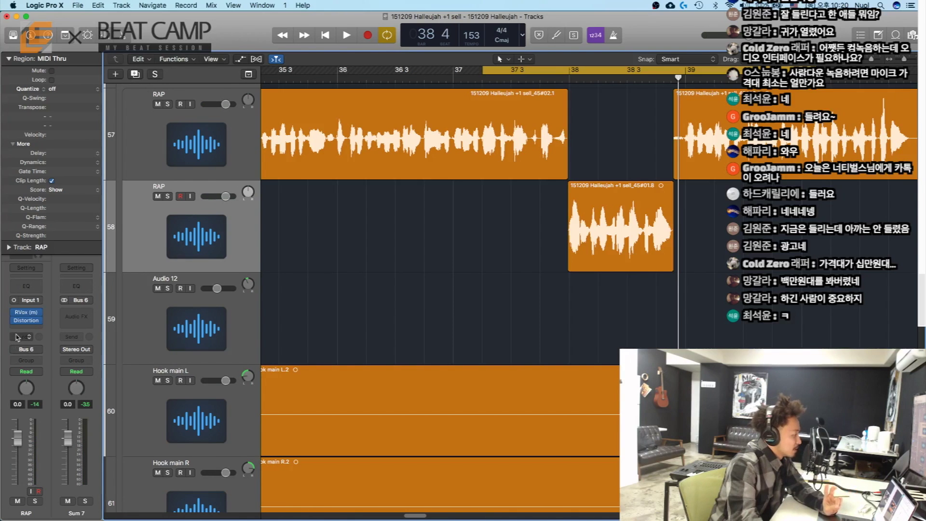
Solo the moved vocal region again and shift the cycle range about half a bar later for playback
{"action": "key", "text": "s"}
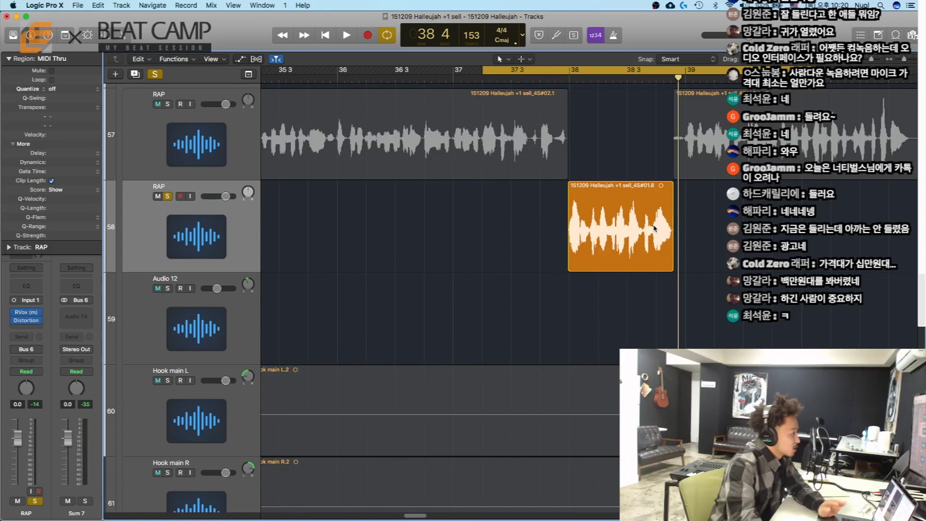
{"action": "left_click_drag", "start_coordinate": [551, 70], "coordinate": [609, 70]}
{"action": "key", "text": "space"}
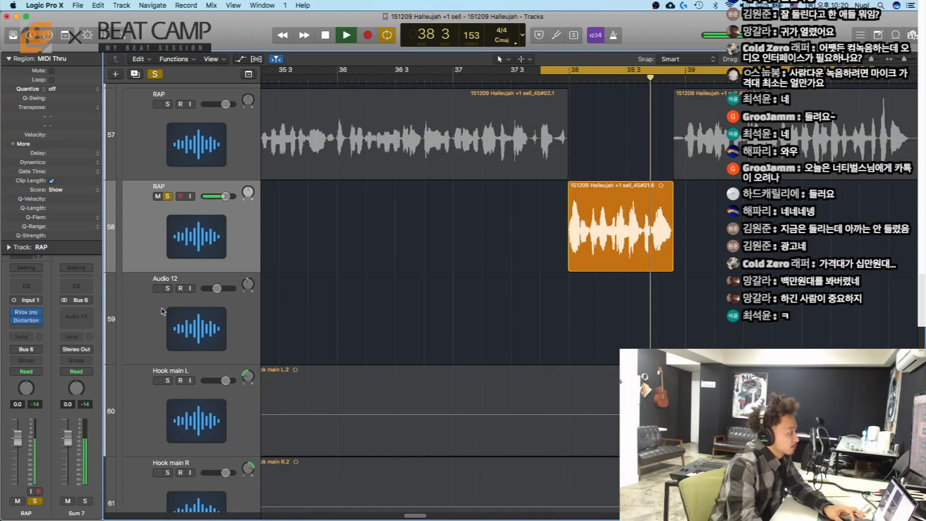
Bypass Distortion on the second RAP track and play the vocal region without it for comparison
{"action": "key", "text": "space"}
{"action": "key", "text": "space"}
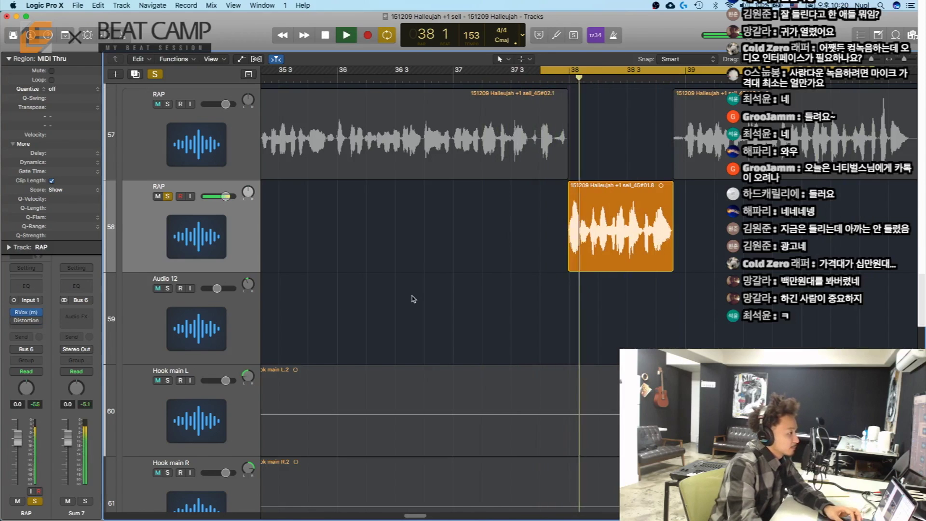
{"action": "key", "text": "space"}
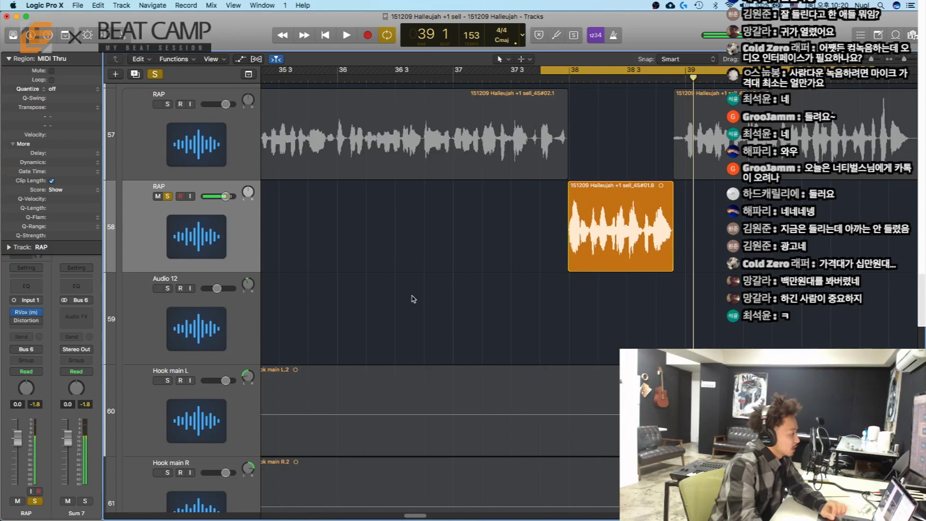
Insert the mono OneKnob Driver (m) plug-in after Distortion on the second RAP track and place its window over the arrangement
{"action": "left_click", "coordinate": [35, 329]}
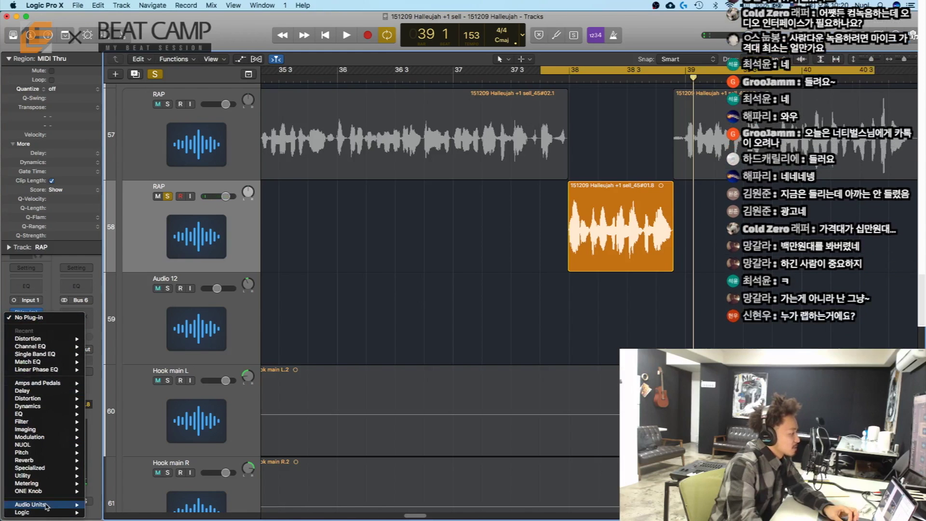
{"action": "mouse_move", "coordinate": [48, 492]}
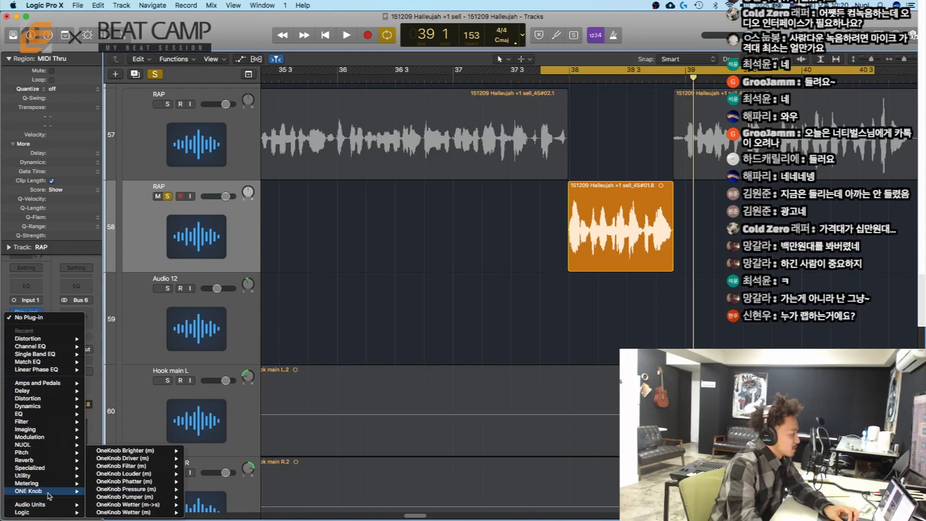
{"action": "mouse_move", "coordinate": [145, 461]}
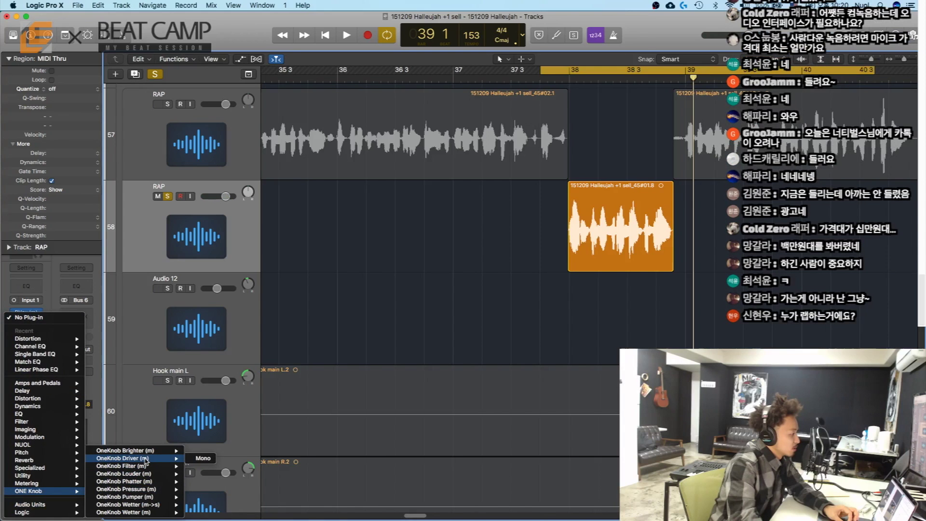
{"action": "left_click", "coordinate": [202, 459]}
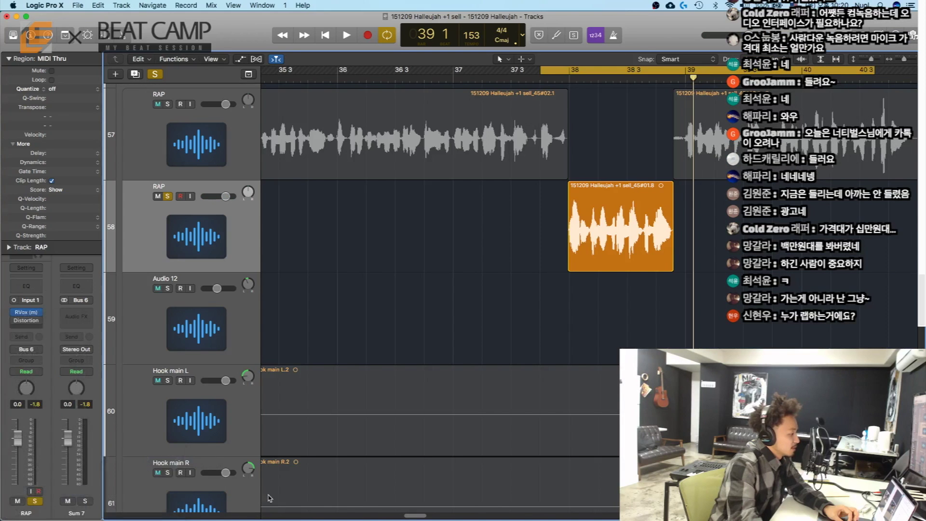
{"action": "left_click_drag", "start_coordinate": [286, 248], "coordinate": [424, 211]}
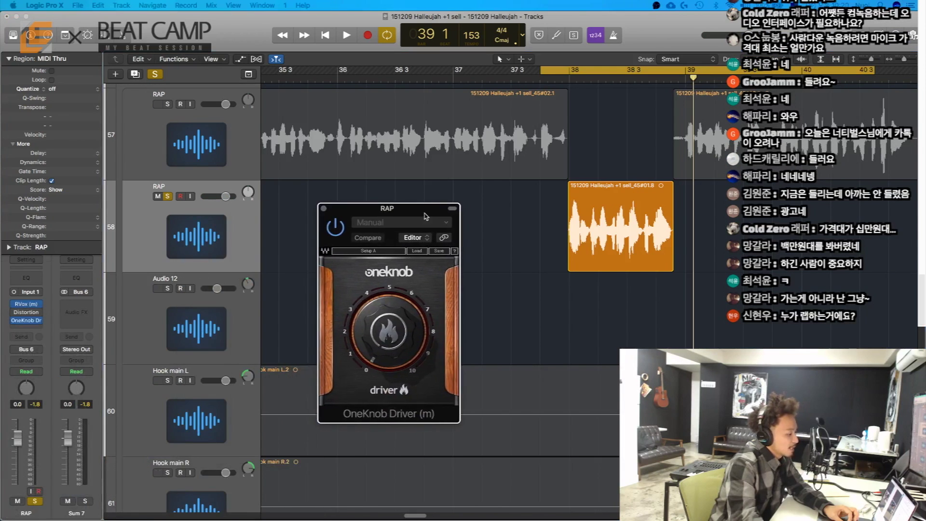
Try OneKnob Driver at 9.0 while the vocal region plays, and return the knob to 0.0
{"action": "key", "text": "space"}
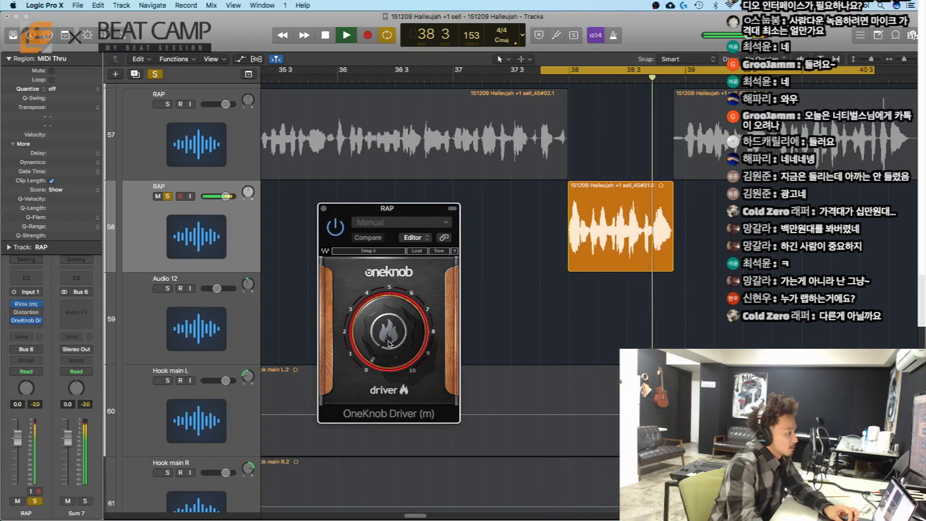
{"action": "left_click_drag", "start_coordinate": [388, 338], "coordinate": [391, 285]}
{"action": "key", "text": "space"}
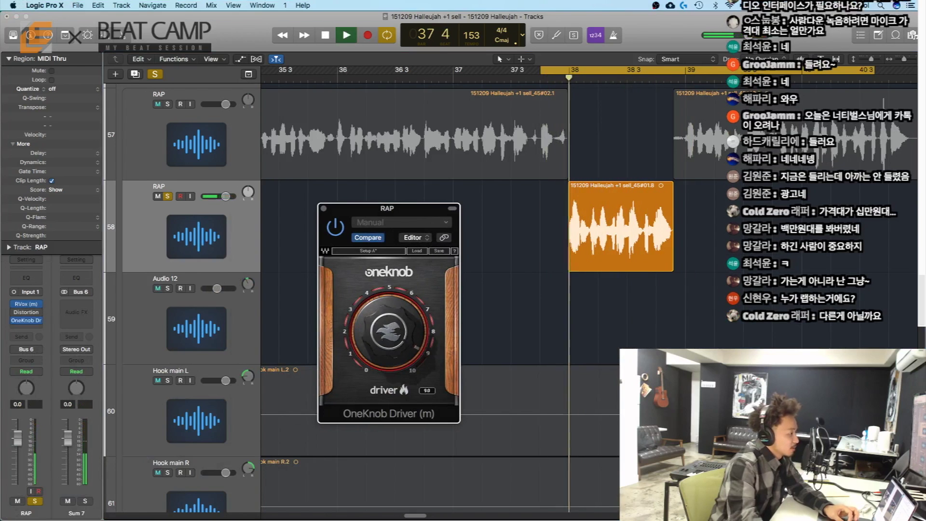
{"action": "key", "text": "space"}
{"action": "left_click_drag", "start_coordinate": [392, 343], "coordinate": [392, 410]}
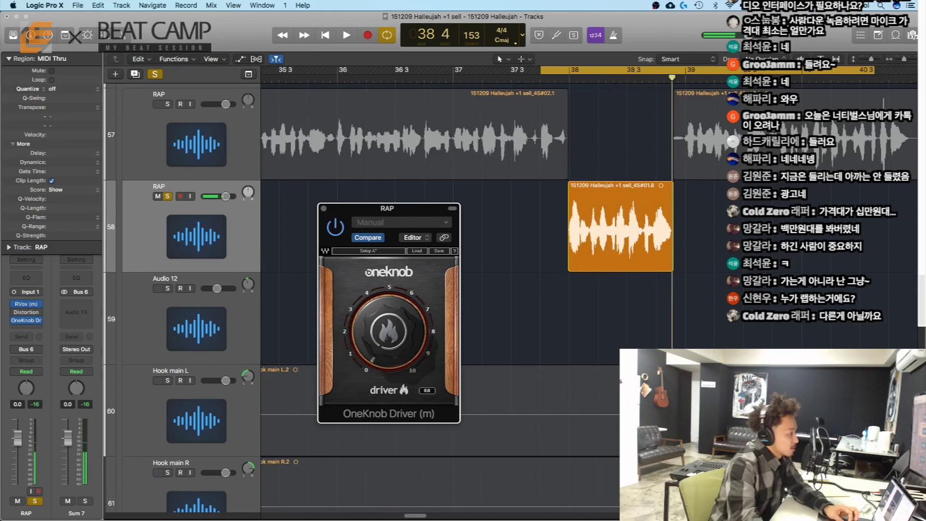
Audition the vocal region with OneKnob Driver at 0.0 and move the plug-in window clear of the second RAP track
{"action": "key", "text": "space"}
{"action": "mouse_move", "coordinate": [391, 332]}
{"action": "left_mouse_down"}
{"action": "mouse_move", "coordinate": [391, 281]}
{"action": "mouse_move", "coordinate": [389, 337]}
{"action": "left_mouse_up"}
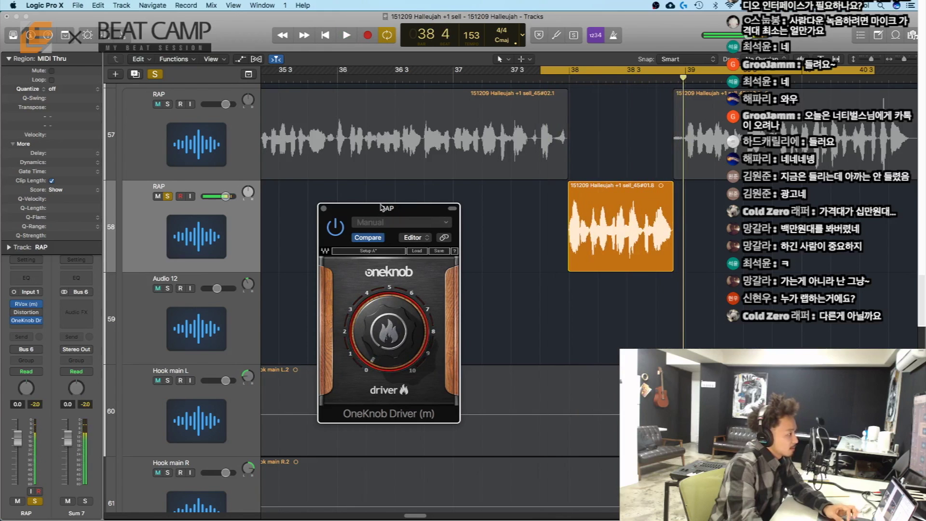
{"action": "key", "text": "space"}
{"action": "left_click_drag", "start_coordinate": [382, 208], "coordinate": [310, 288]}
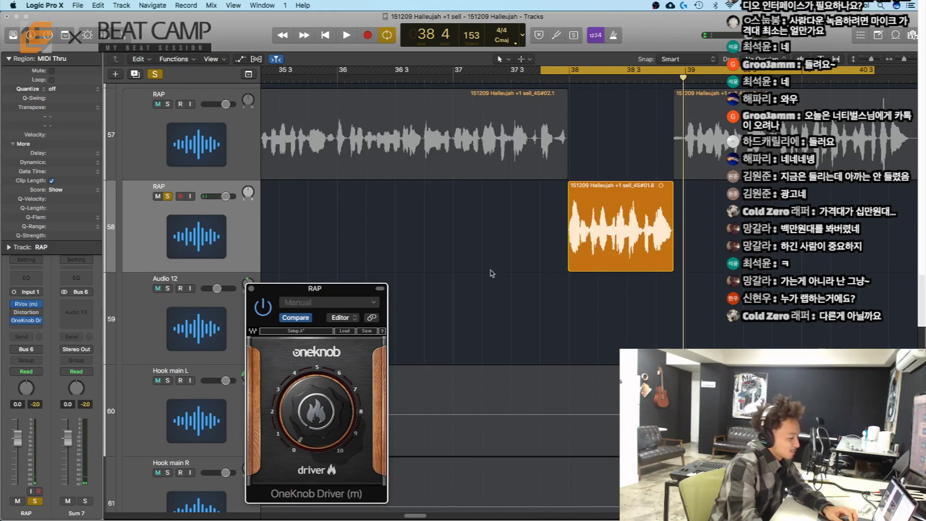
{"action": "scroll", "coordinate": [548, 283], "scroll_direction": "down", "scroll_amount": 1}
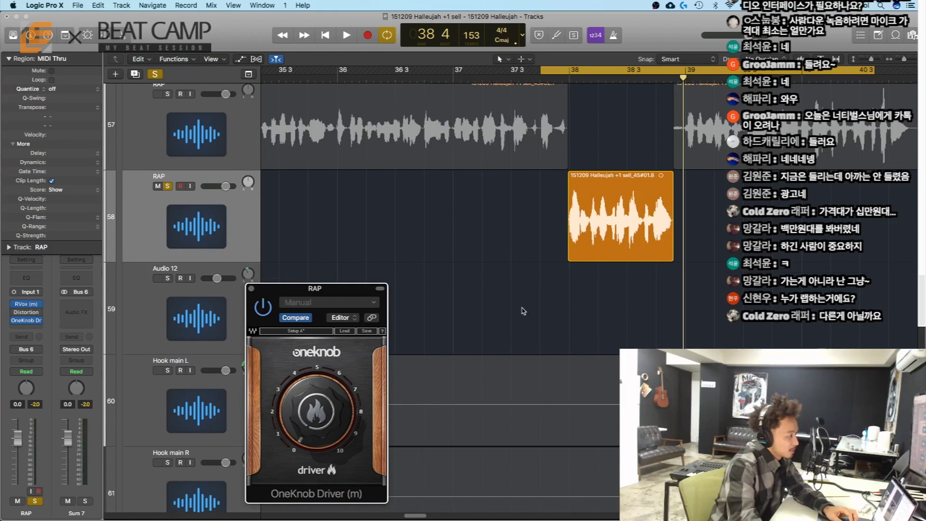
{"action": "key", "text": "space"}
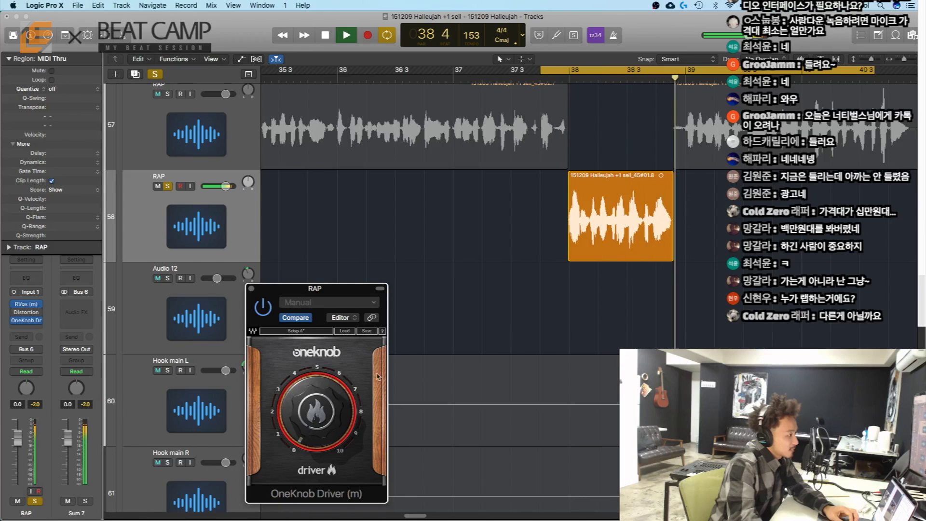
{"action": "key", "text": "space"}
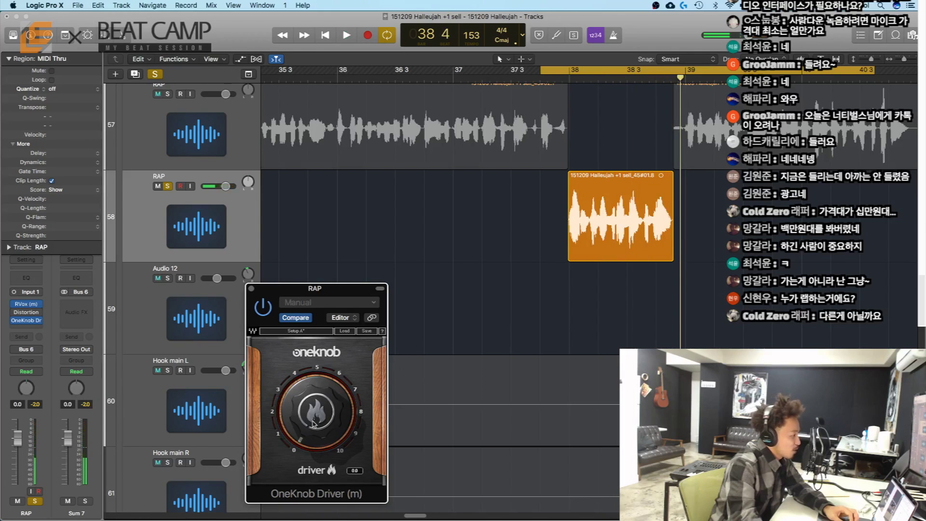
Play the vocal region through OneKnob Driver once more and close the plug-in window
{"action": "key", "text": "space"}
{"action": "mouse_move", "coordinate": [313, 423]}
{"action": "left_mouse_down"}
{"action": "mouse_move", "coordinate": [313, 386]}
{"action": "mouse_move", "coordinate": [313, 424]}
{"action": "left_mouse_up"}
{"action": "key", "text": "space"}
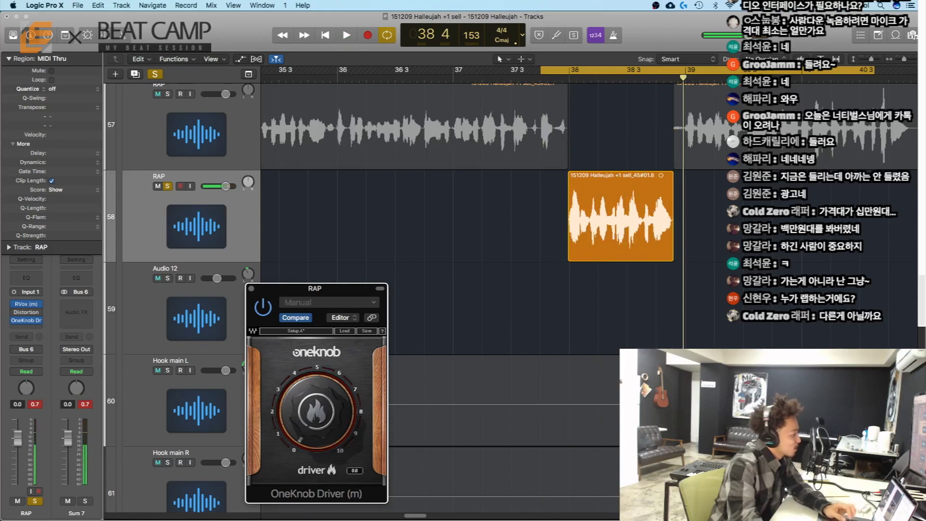
{"action": "left_click", "coordinate": [252, 289]}
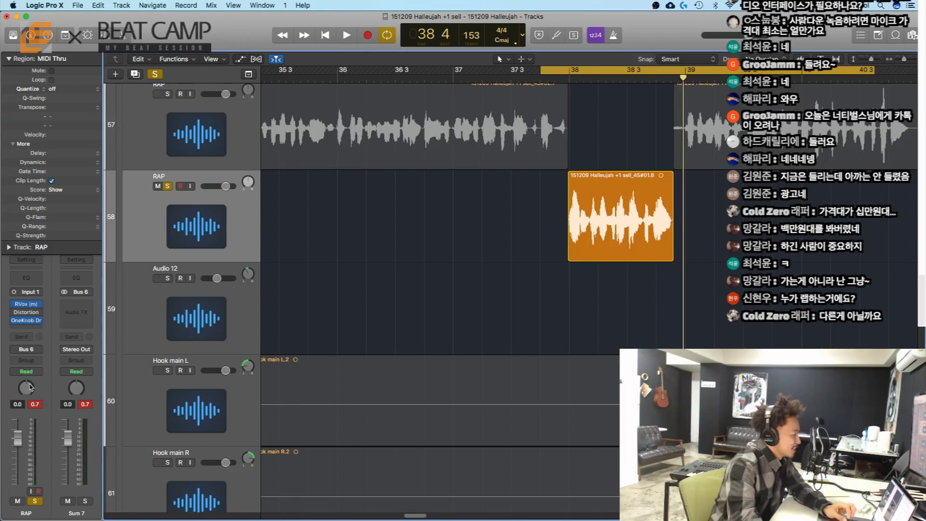
Add a Bus 4 send on the second RAP track and move OneKnob Driver from its inserts to the Aux 12 channel
{"action": "left_click", "coordinate": [23, 338]}
{"action": "mouse_move", "coordinate": [46, 379]}
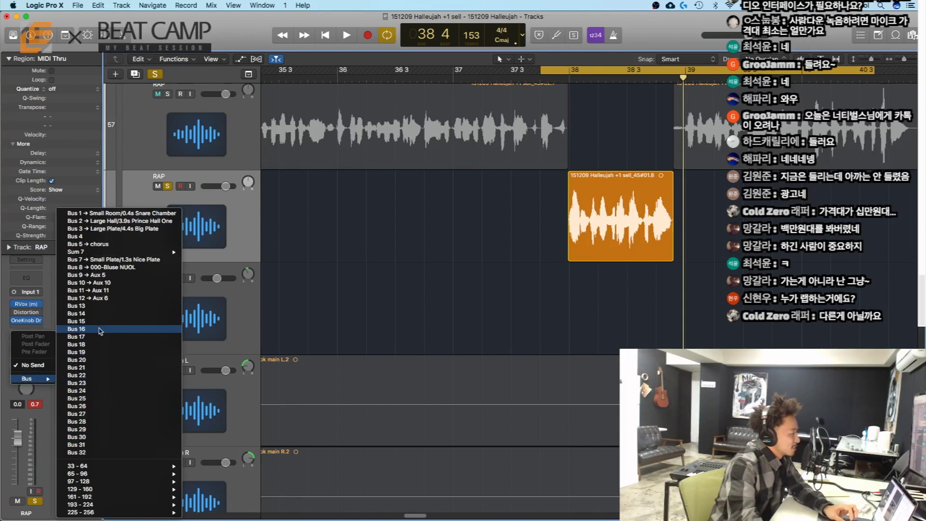
{"action": "left_click", "coordinate": [95, 236]}
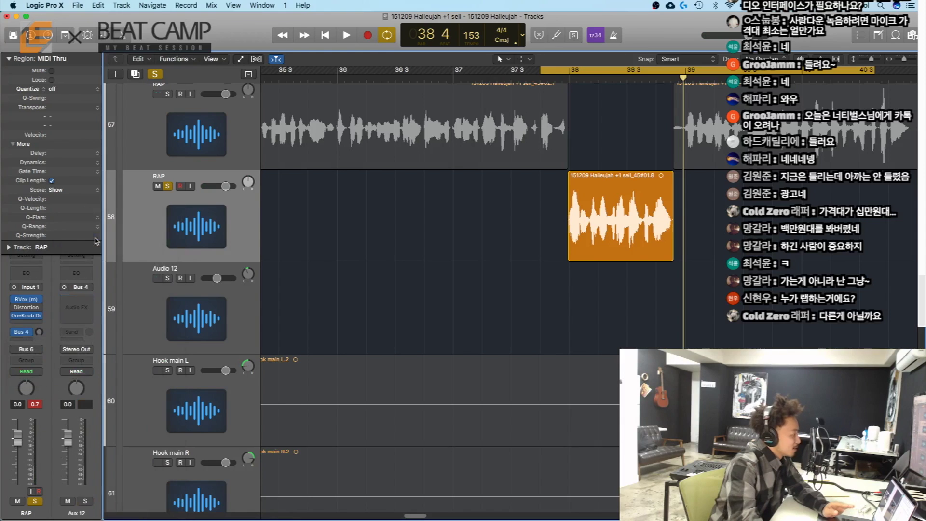
{"action": "left_click_drag", "start_coordinate": [26, 315], "coordinate": [77, 305]}
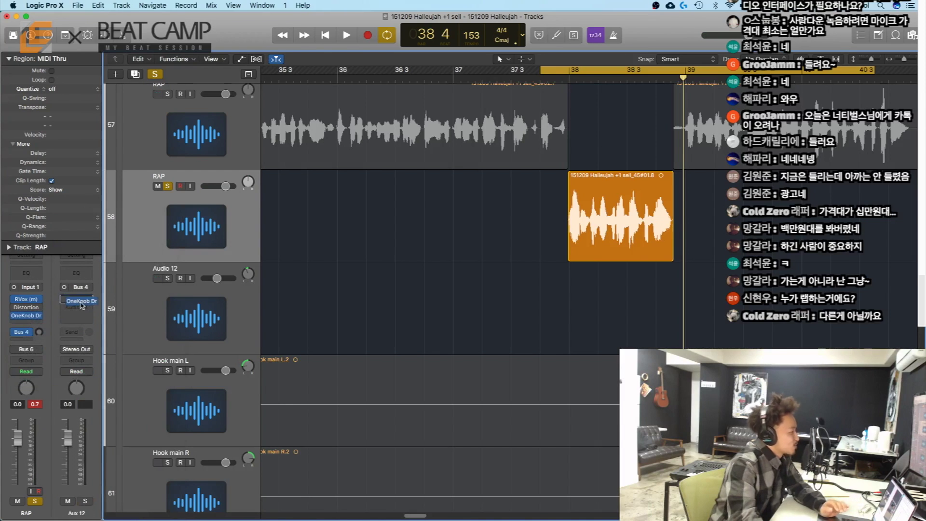
{"action": "left_click", "coordinate": [76, 308]}
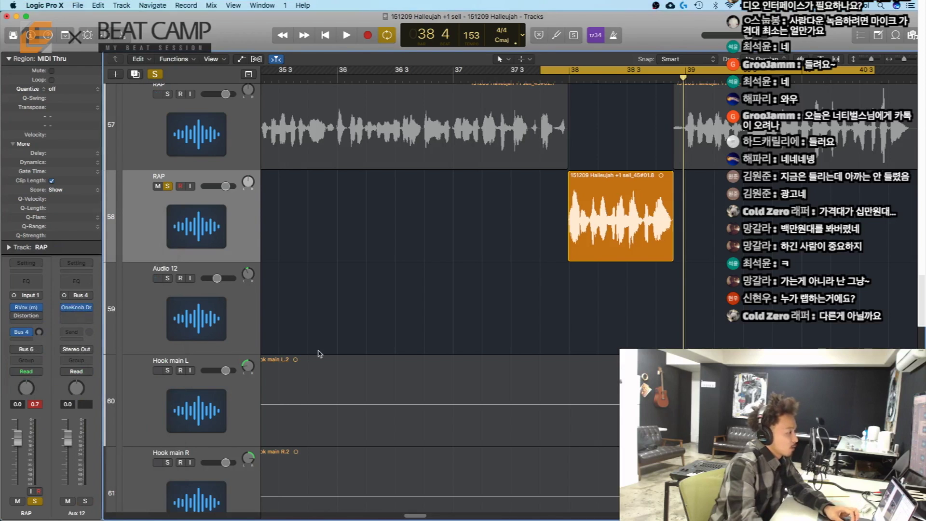
Audition the vocal region while raising and lowering the second RAP track's Bus 4 send level
{"action": "key", "text": "space"}
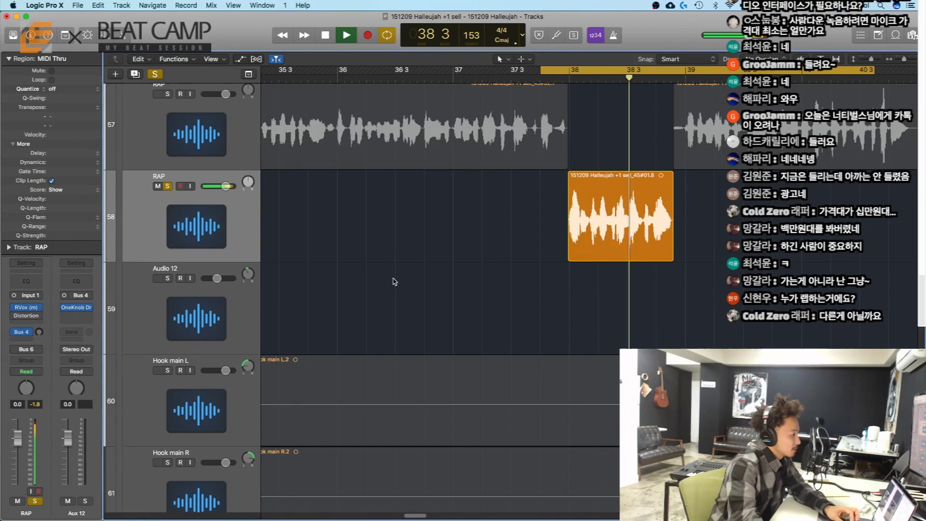
{"action": "key", "text": "space"}
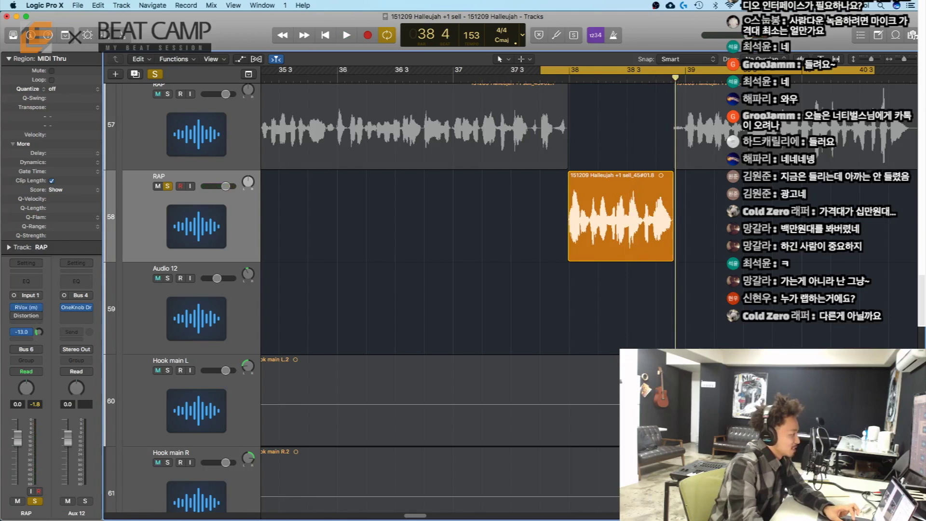
{"action": "key", "text": "space"}
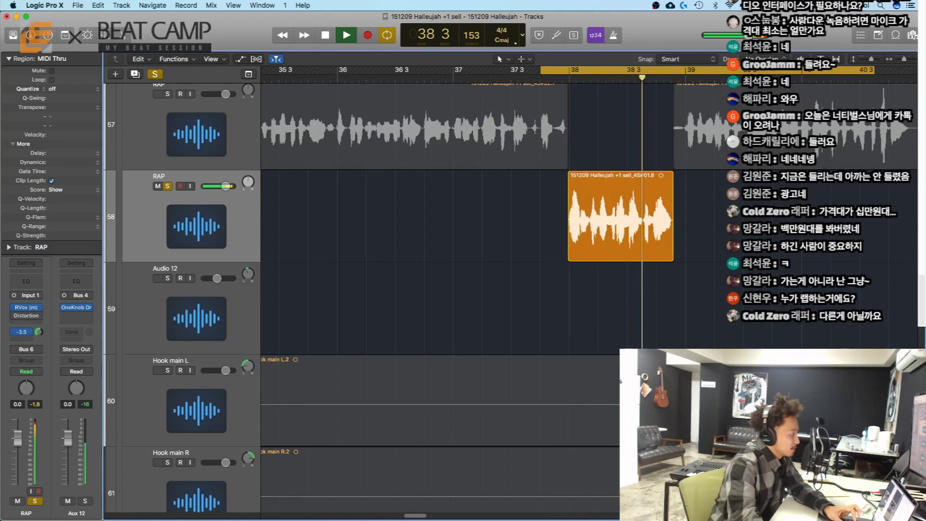
{"action": "left_click_drag", "start_coordinate": [38, 332], "coordinate": [42, 332]}
{"action": "key", "text": "space"}
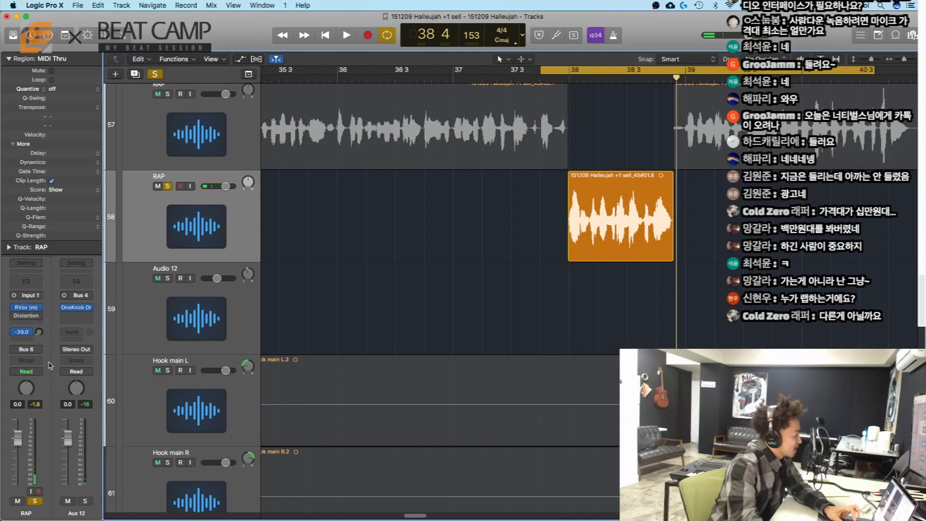
{"action": "key", "text": "space"}
{"action": "left_click_drag", "start_coordinate": [42, 337], "coordinate": [42, 343]}
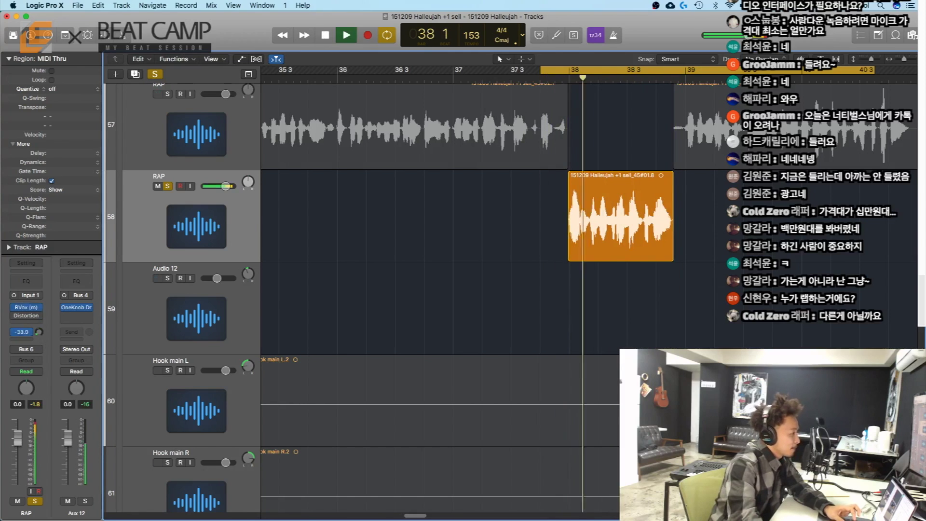
{"action": "key", "text": "space"}
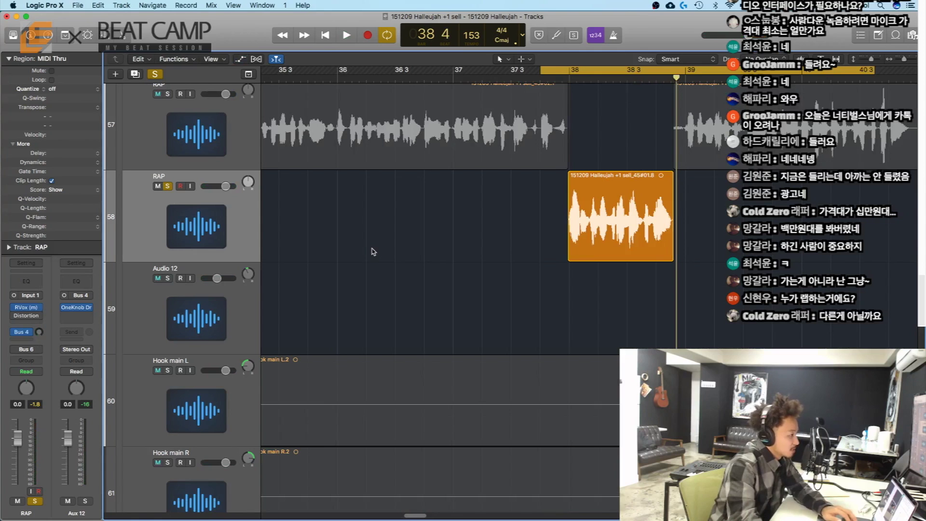
Show track automation and set the second RAP track's automation mode to Touch
{"action": "key", "text": "a"}
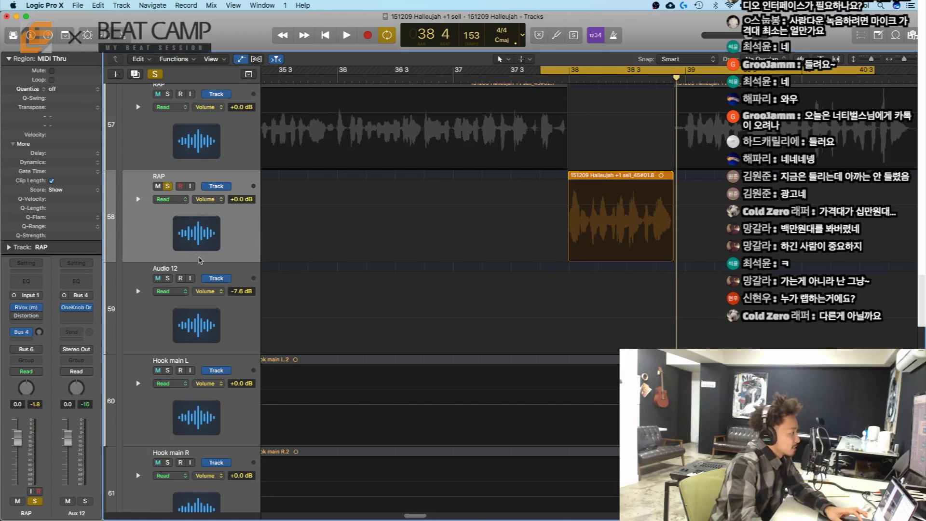
{"action": "left_click", "coordinate": [177, 203]}
{"action": "left_click", "coordinate": [178, 211]}
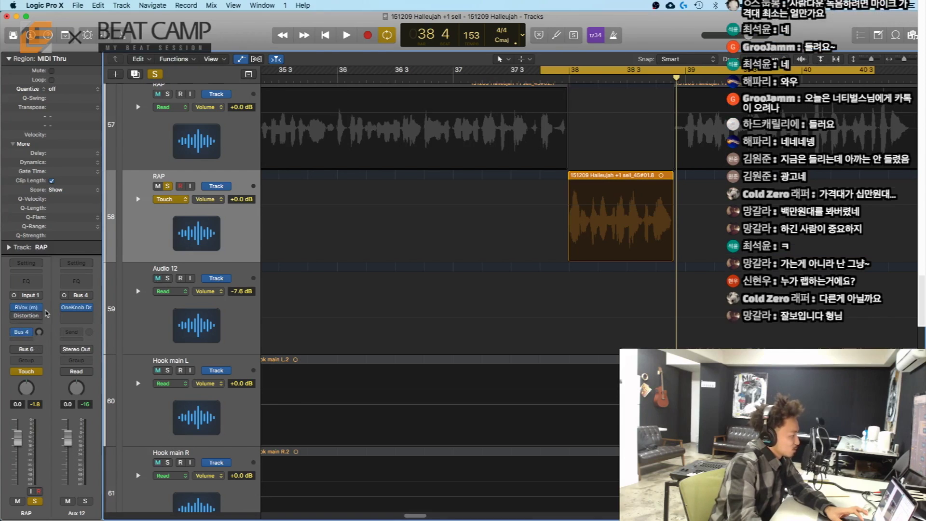
Record Bus 4 send automation on the second RAP track by gradually raising the send level during the vocal region
{"action": "key", "text": "space"}
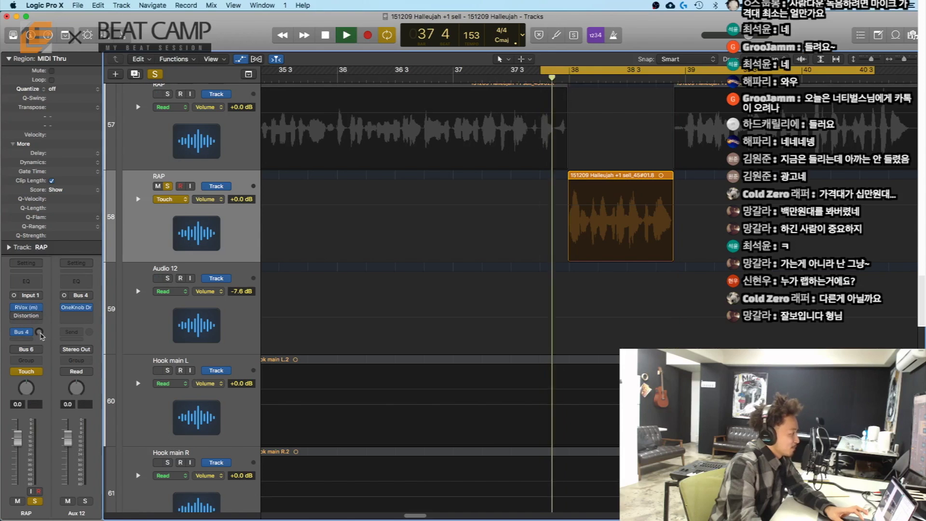
{"action": "left_click_drag", "start_coordinate": [40, 332], "coordinate": [40, 309]}
{"action": "key", "text": "space"}
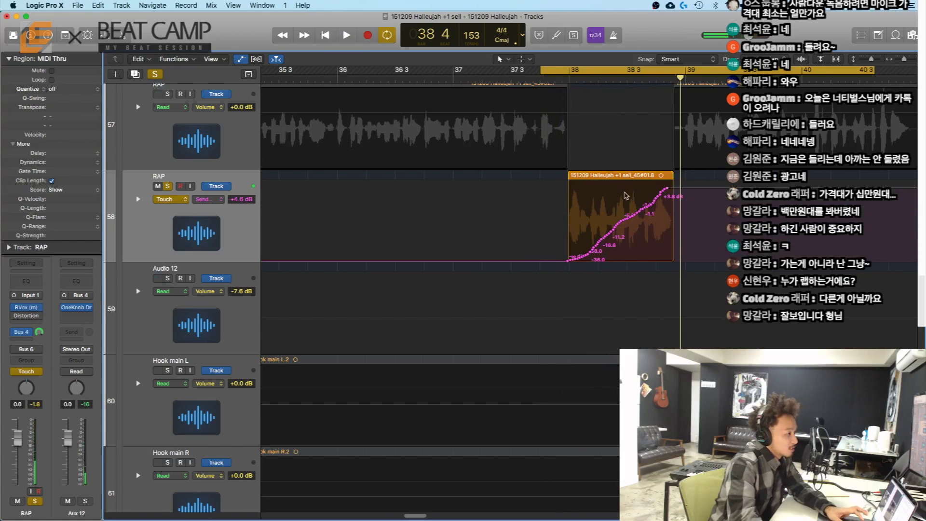
Redraw the Bus 4 send automation as a straight ramp up to +6.0 dB across the vocal region and play it
{"action": "mouse_move", "coordinate": [570, 261]}
{"action": "left_mouse_down"}
{"action": "mouse_move", "coordinate": [658, 183]}
{"action": "mouse_move", "coordinate": [689, 181]}
{"action": "left_mouse_up"}
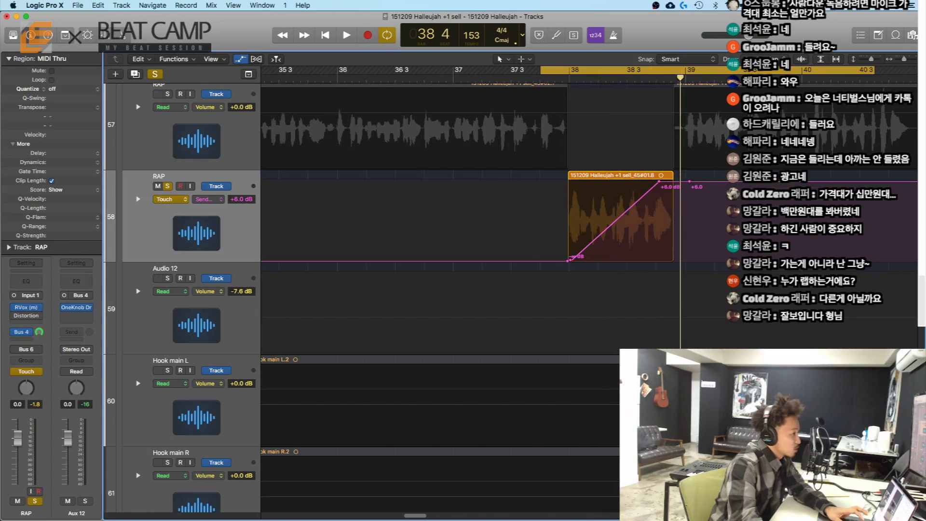
{"action": "key", "text": "space"}
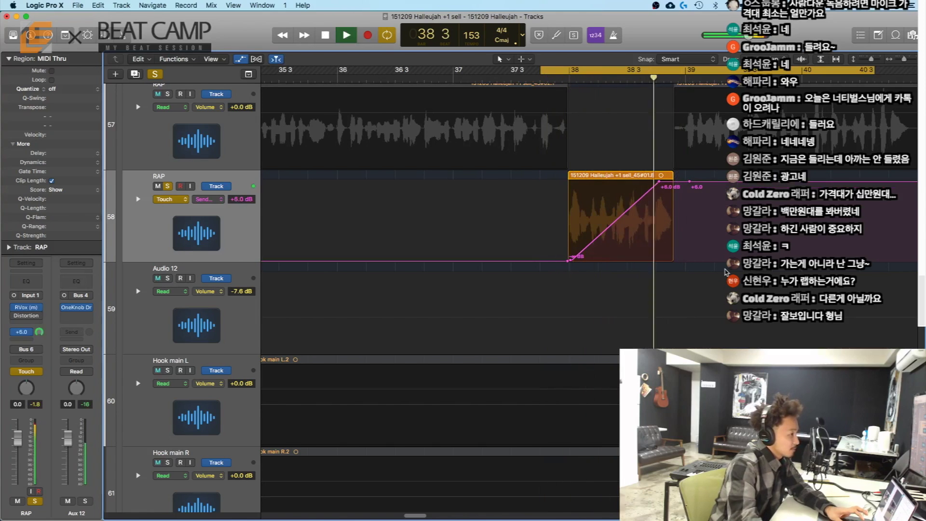
{"action": "key", "text": "space"}
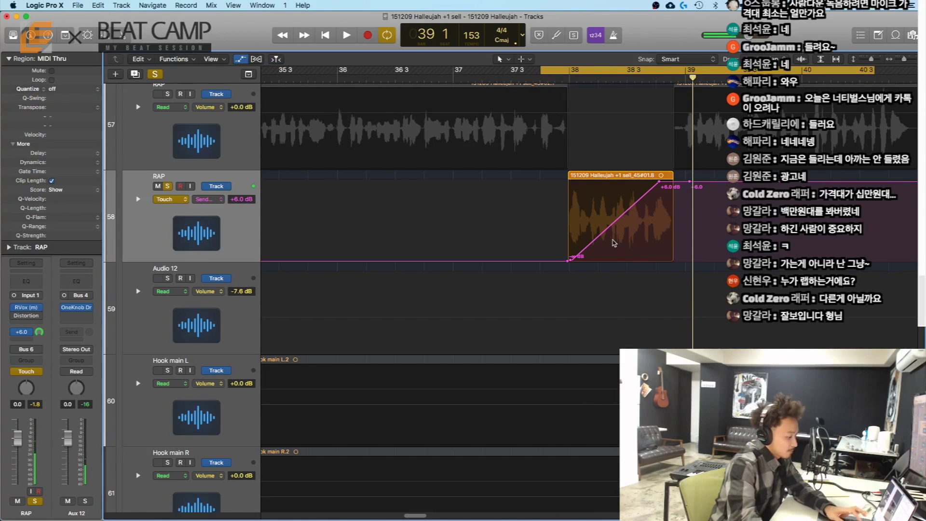
Add a -17.4 dB automation point midway along the send ramp and play the vocal region
{"action": "left_click", "coordinate": [615, 239]}
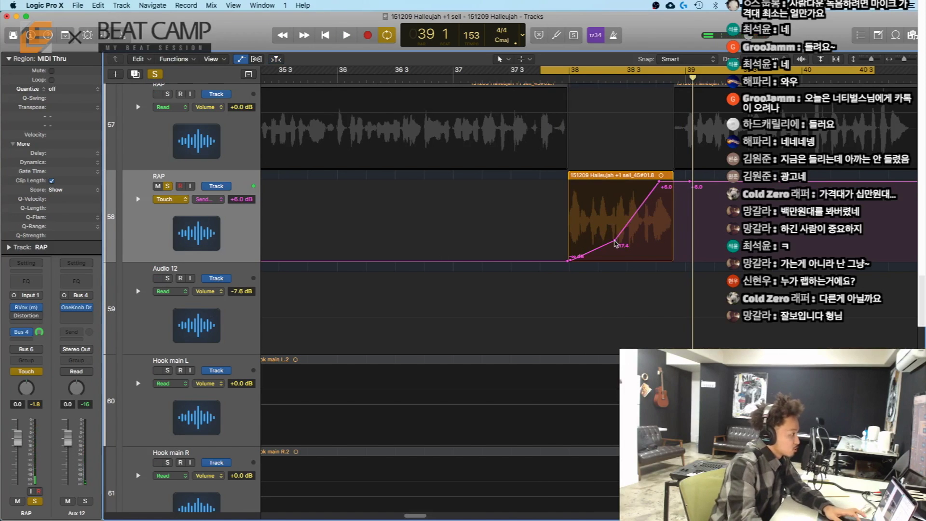
{"action": "key", "text": "space"}
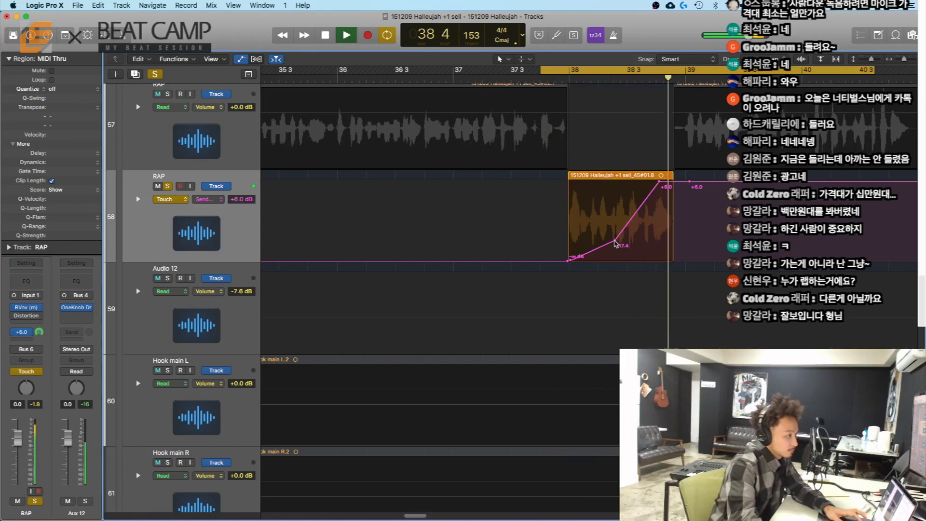
{"action": "key", "text": "space"}
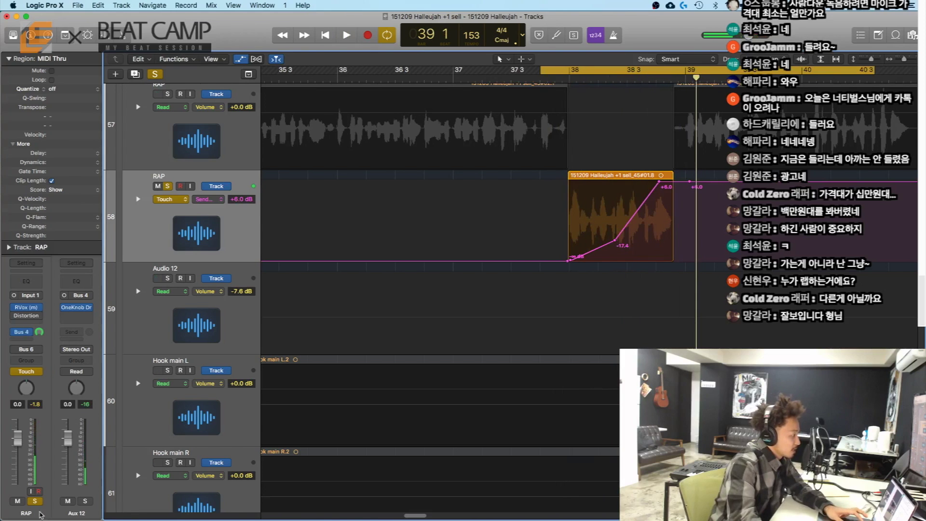
Solo Aux 12 instead of the RAP channel and play the phrase to hear only the driven return
{"action": "left_click", "coordinate": [35, 501]}
{"action": "left_click", "coordinate": [85, 501]}
{"action": "key", "text": "space"}
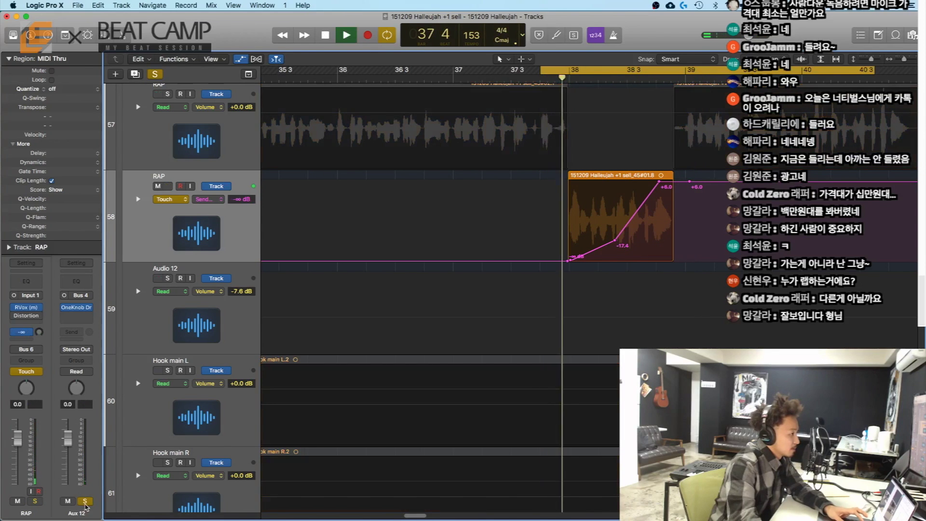
{"action": "key", "text": "space"}
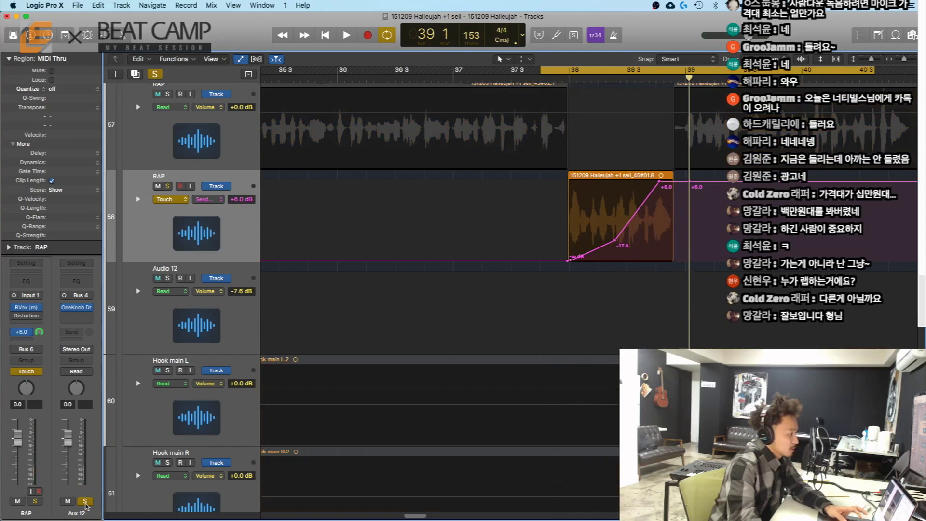
Solo the RAP channel again and play the vocal phrase together with its Bus 4 send effect
{"action": "left_click", "coordinate": [35, 501]}
{"action": "key", "text": "space"}
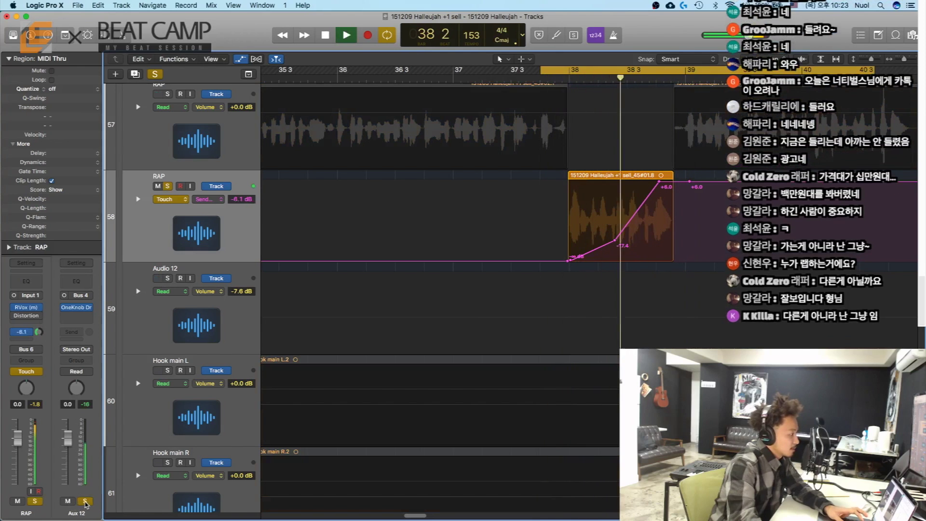
{"action": "key", "text": "space"}
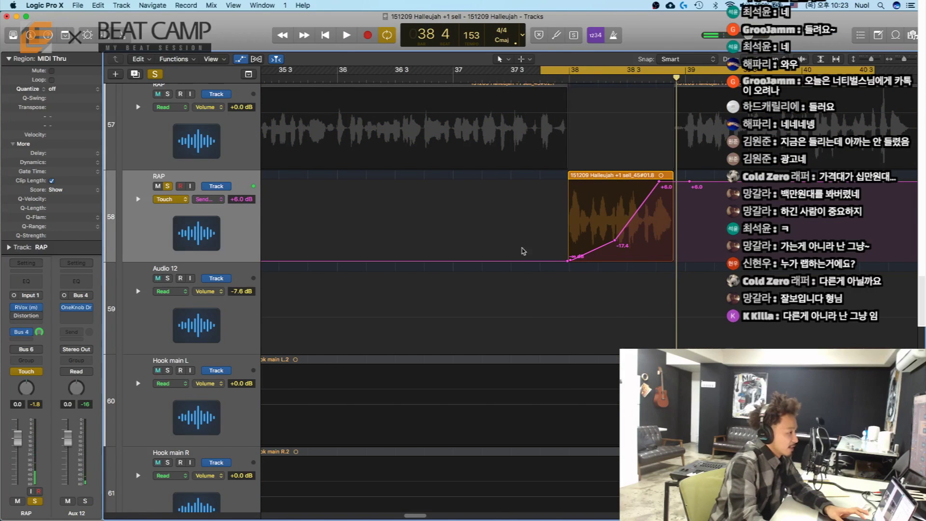
Set the second RAP track's automation mode to Read and play back the automated send
{"action": "left_click", "coordinate": [170, 195]}
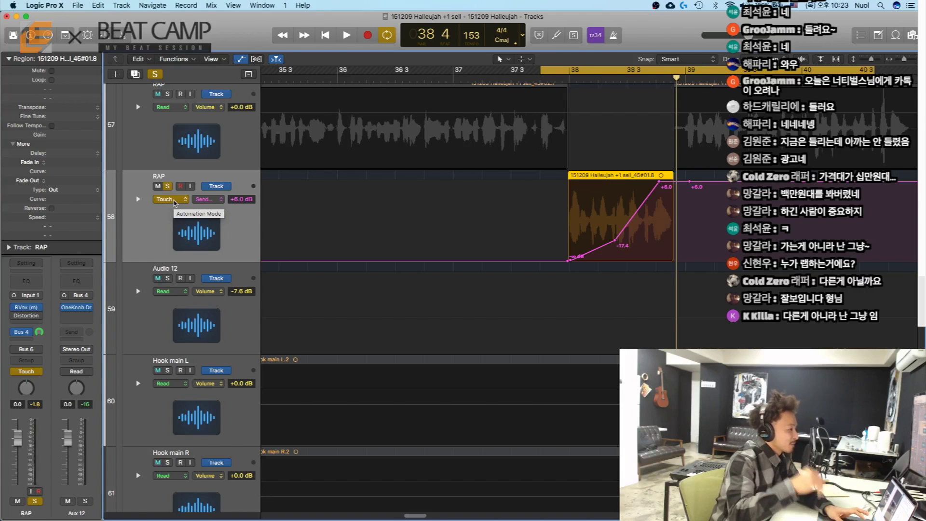
{"action": "left_click", "coordinate": [174, 202]}
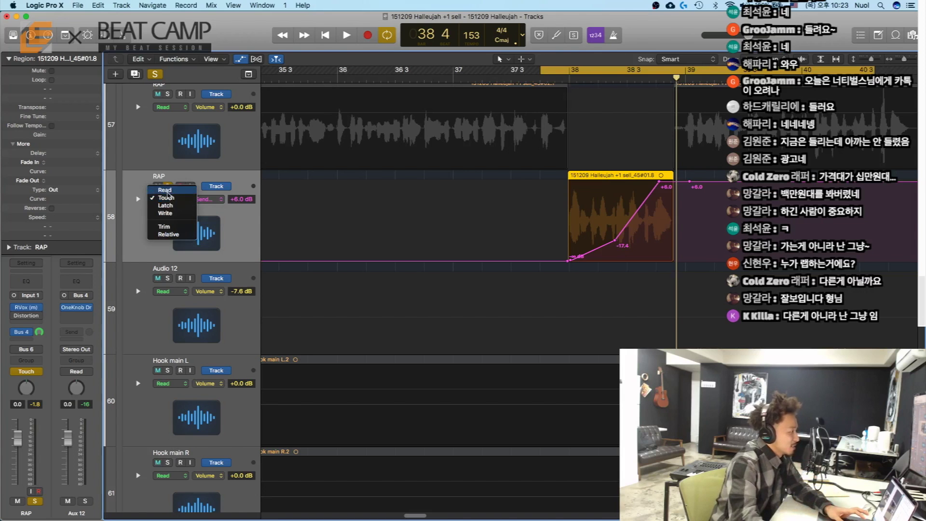
{"action": "left_click", "coordinate": [166, 191]}
{"action": "key", "text": "space"}
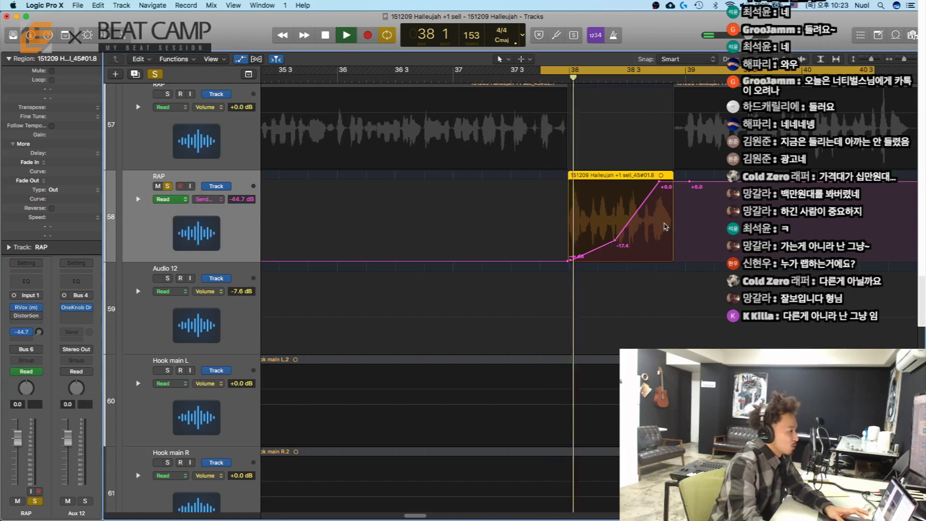
{"action": "key", "text": "space"}
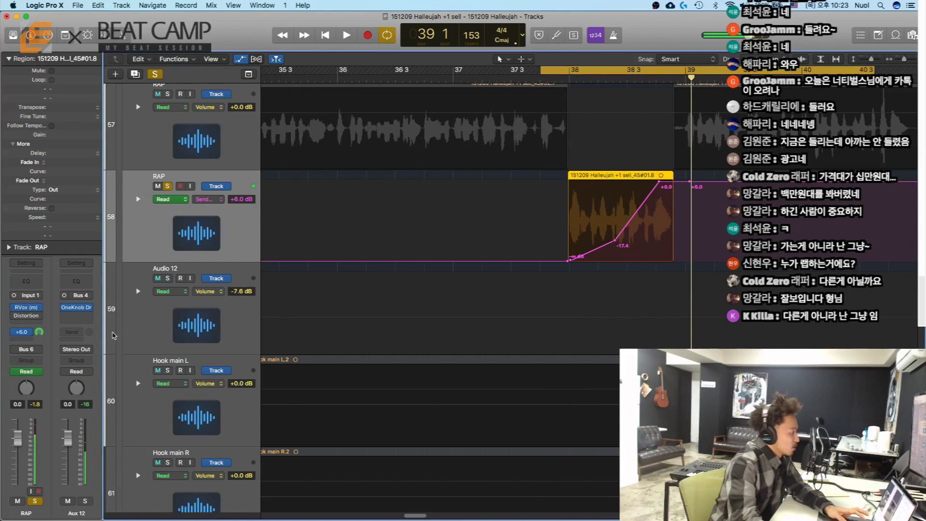
Insert the Echo delay after OneKnob Driver on Aux 12 and enlarge its window to 166%
{"action": "left_click", "coordinate": [83, 320]}
{"action": "mouse_move", "coordinate": [111, 386]}
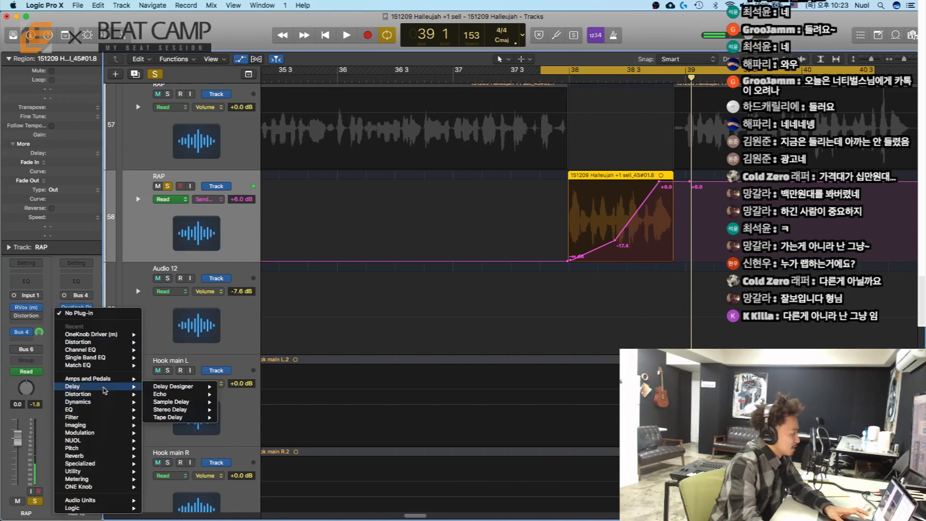
{"action": "left_click", "coordinate": [234, 393]}
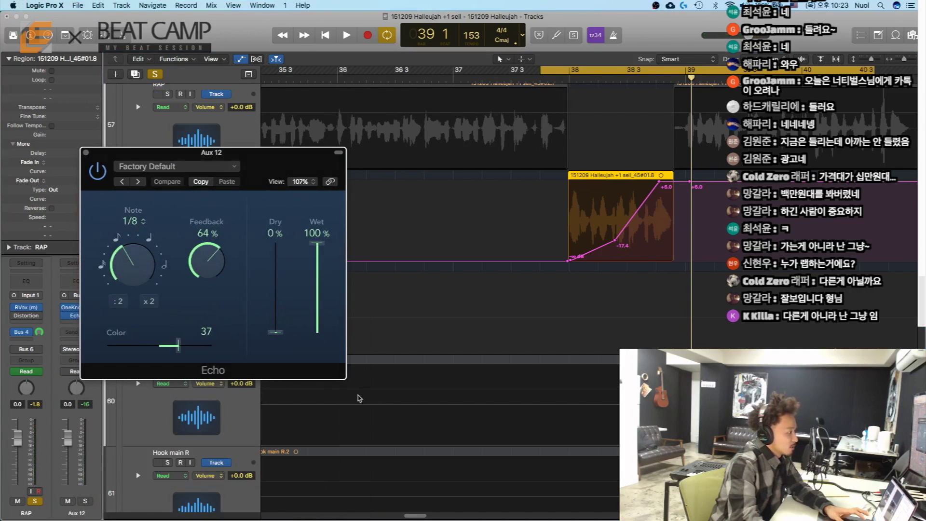
{"action": "left_click_drag", "start_coordinate": [346, 379], "coordinate": [490, 464]}
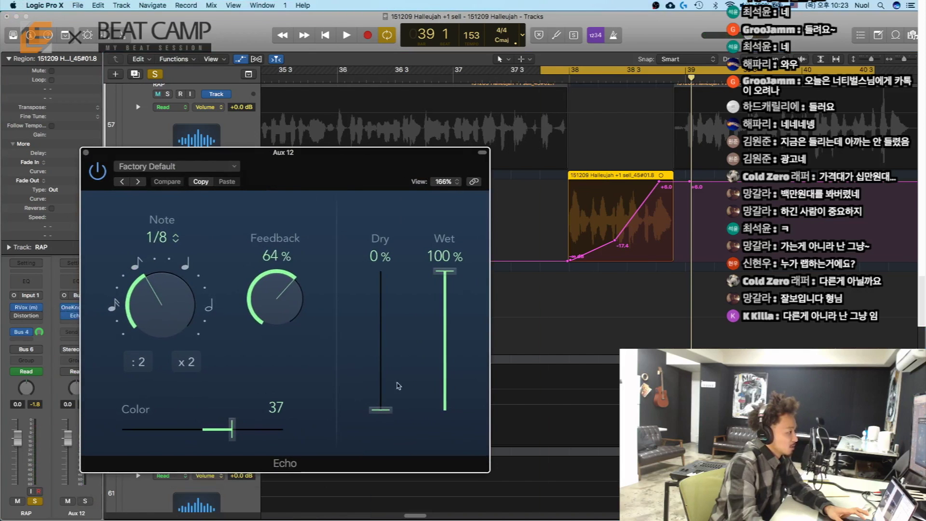
Play the vocal phrase through Echo and set the echo's note value to 1/8 triplet
{"action": "key", "text": "space"}
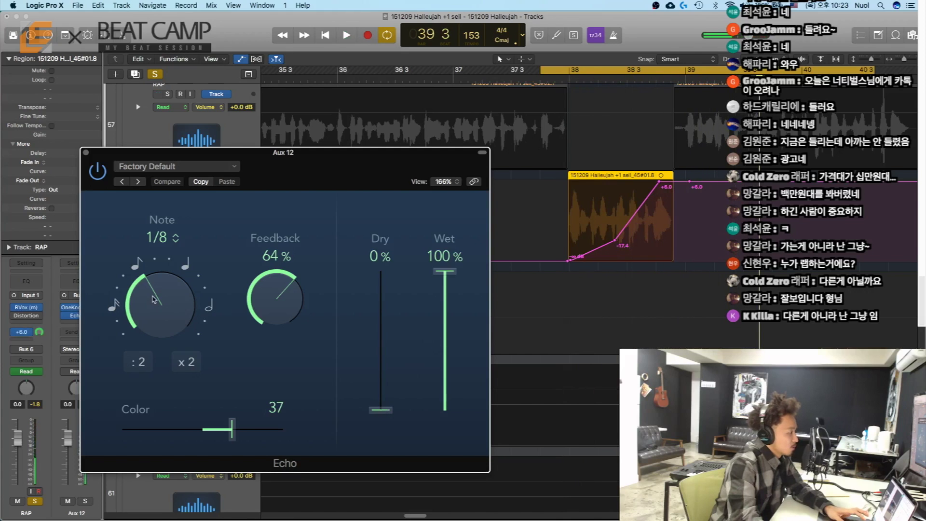
{"action": "left_click_drag", "start_coordinate": [152, 299], "coordinate": [143, 316]}
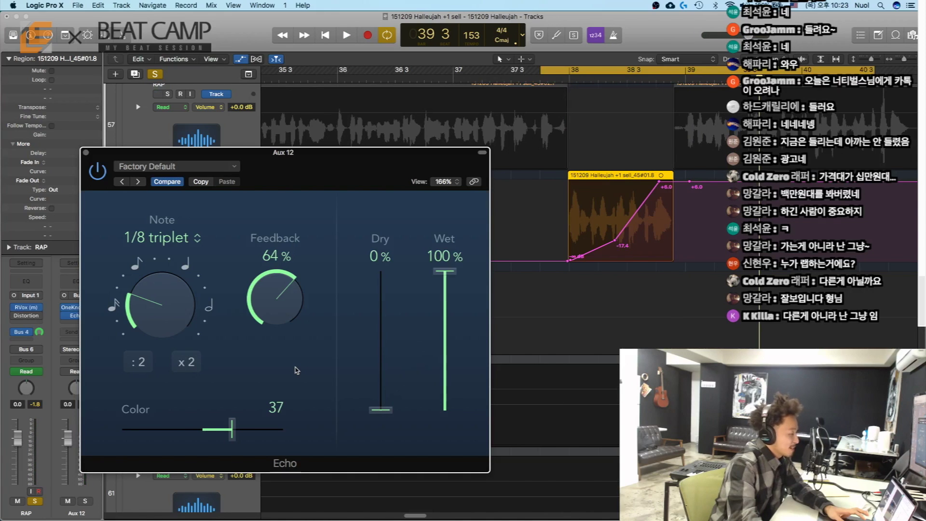
Set Echo's note value to 1/8 dotted, feedback to 34% and wet to 39%, audition the phrase and close the plug-in
{"action": "left_click_drag", "start_coordinate": [159, 280], "coordinate": [162, 259]}
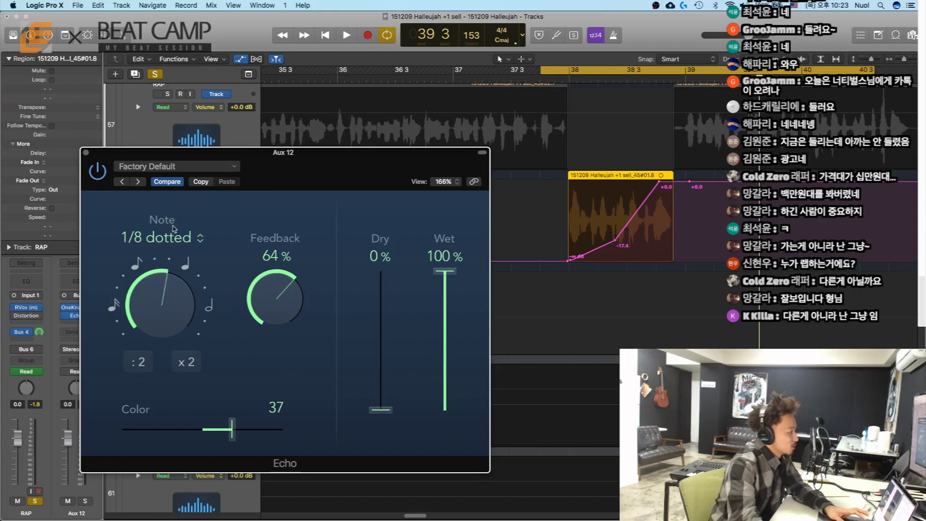
{"action": "key", "text": "space"}
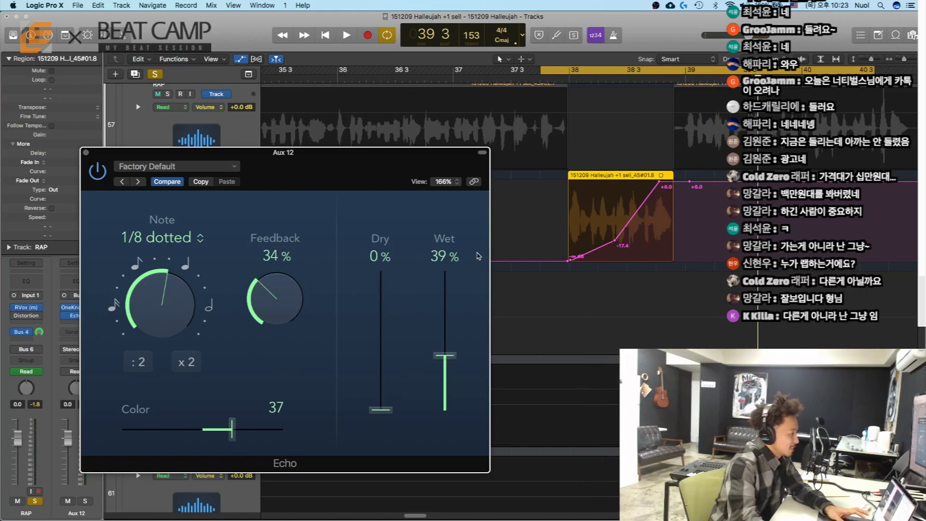
{"action": "key", "text": "space"}
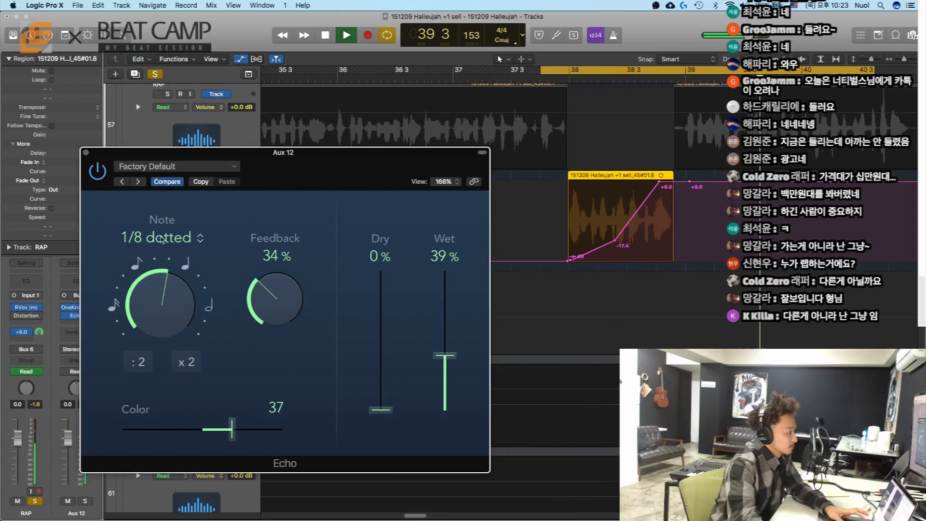
{"action": "left_click", "coordinate": [87, 153]}
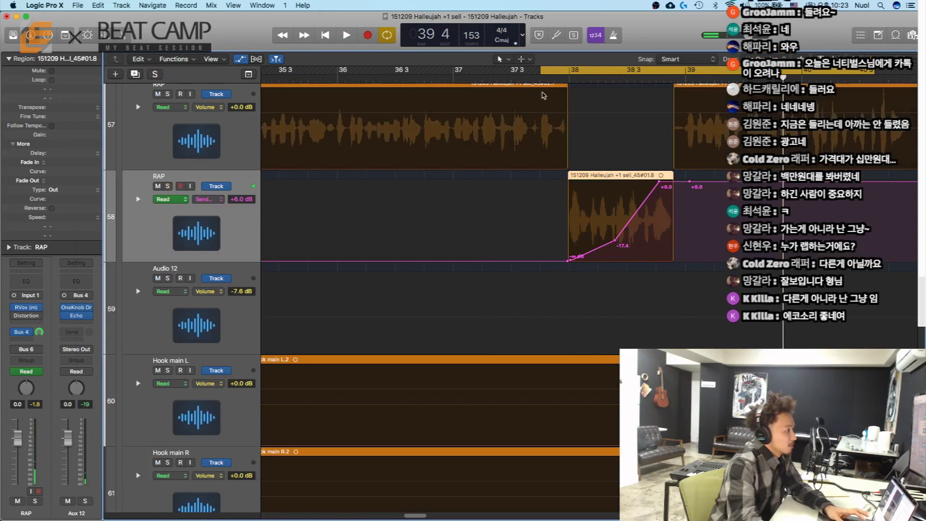
Play the unsoloed mix from about bar 35.3, with track automation hidden and cycle mode off
{"action": "left_click", "coordinate": [284, 79]}
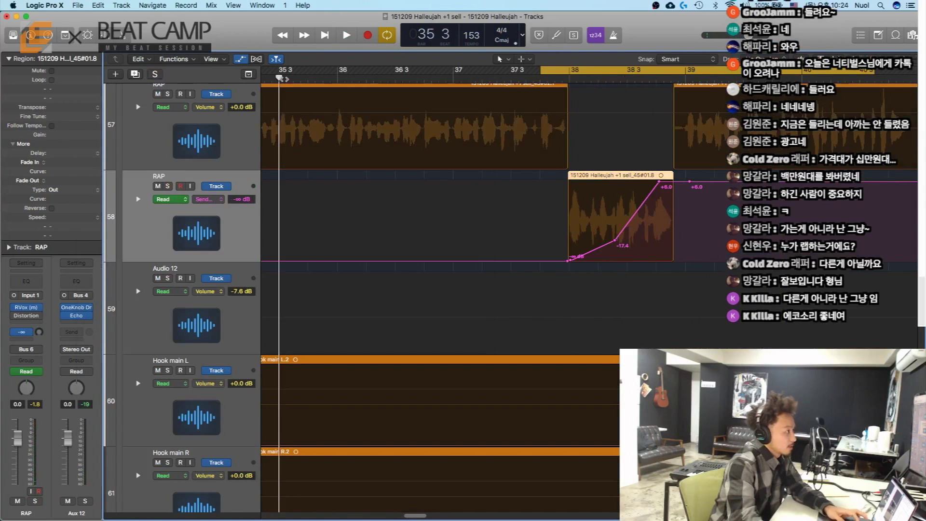
{"action": "key", "text": "space"}
{"action": "key", "text": "s"}
{"action": "key", "text": "s"}
{"action": "key", "text": "a"}
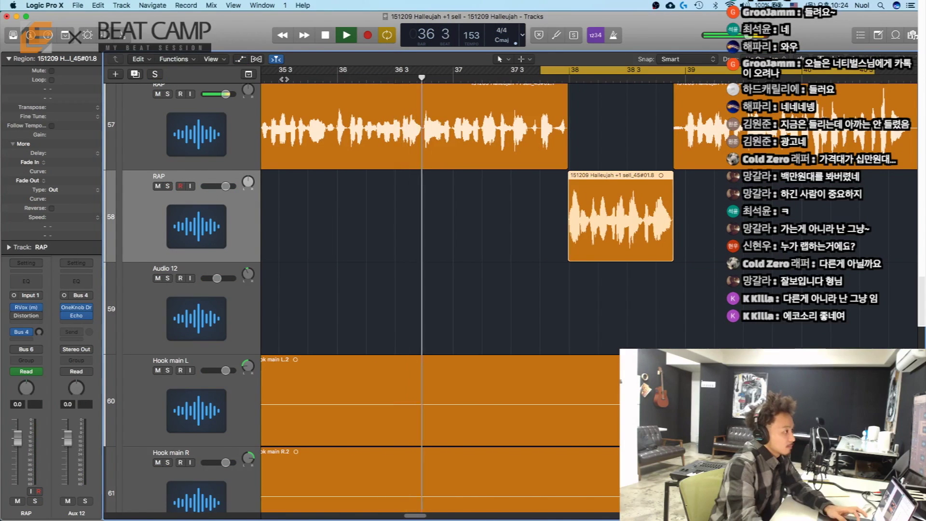
{"action": "key", "text": "c"}
{"action": "key", "text": "super+Up"}
{"action": "key", "text": "super+Up"}
{"action": "key", "text": "super+Up"}
{"action": "key", "text": "super+Up"}
{"action": "key", "text": "super+Up"}
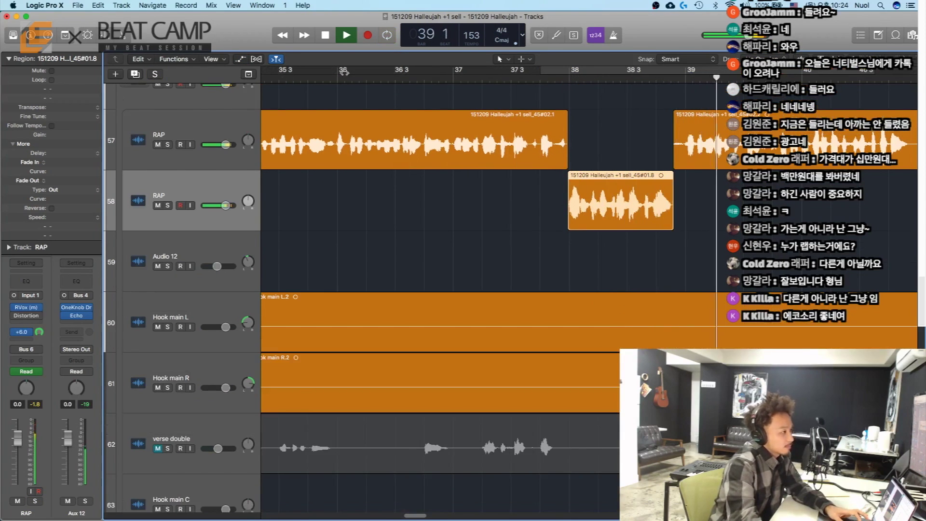
Move the second RAP track's -17.4 dB and upper +6.0 dB send automation points earlier in the phrase and play back the result
{"action": "key", "text": "super+Left"}
{"action": "key", "text": "super+Left"}
{"action": "key", "text": "super+Up"}
{"action": "key", "text": "super+Up"}
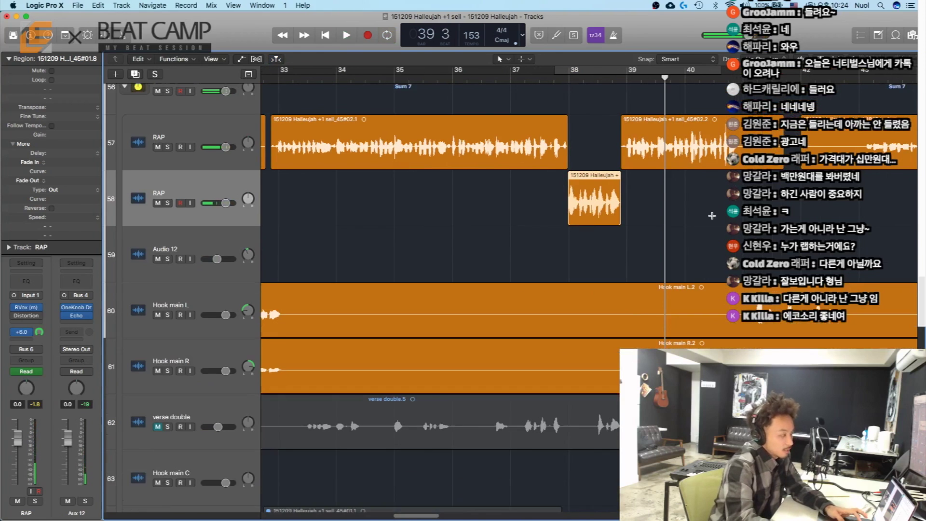
{"action": "key", "text": "a"}
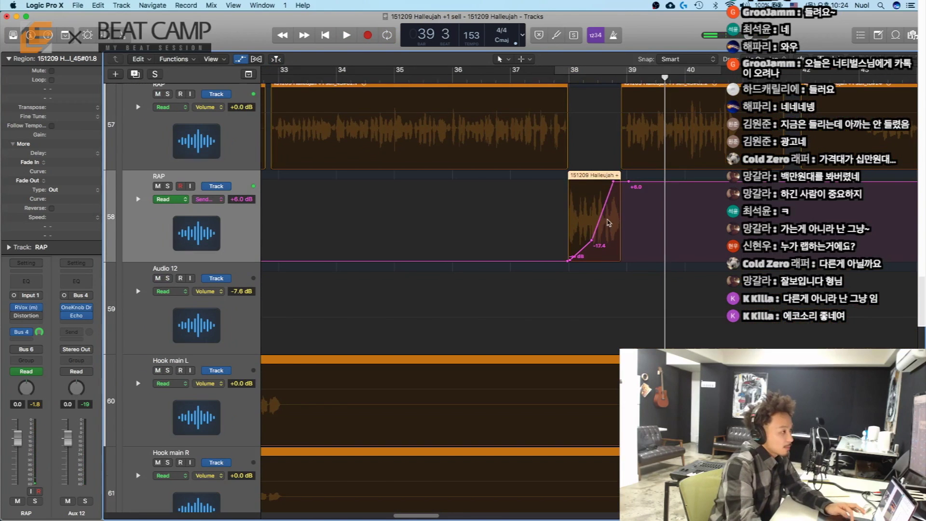
{"action": "left_click_drag", "start_coordinate": [613, 183], "coordinate": [601, 181]}
{"action": "left_click_drag", "start_coordinate": [592, 241], "coordinate": [584, 240]}
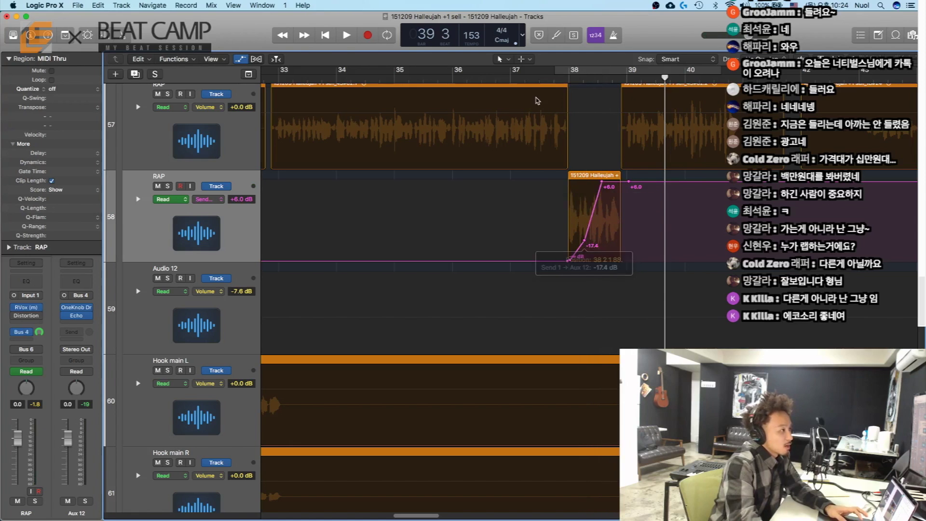
{"action": "left_click", "coordinate": [532, 78]}
{"action": "key", "text": "space"}
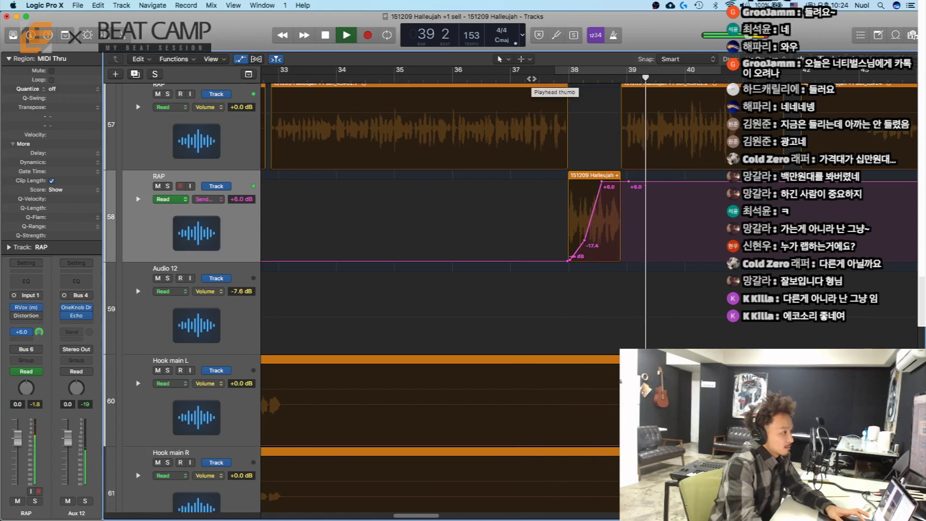
{"action": "key", "text": "space"}
{"action": "key", "text": "a"}
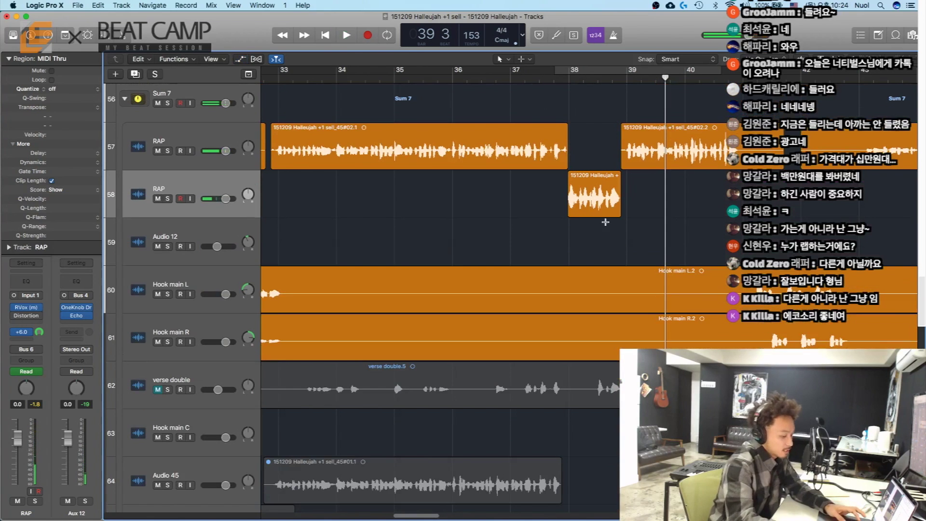
Cut and mute the piano, organ, drum and Trap Bass slices over the second half of bar 38 using a marquee selection
{"action": "key", "text": "super+Up"}
{"action": "key", "text": "super+Up"}
{"action": "key", "text": "super+Up"}
{"action": "key", "text": "super+Up"}
{"action": "key", "text": "super+Up"}
{"action": "key", "text": "super+Up"}
{"action": "key", "text": "super+Up"}
{"action": "key", "text": "super+Up"}
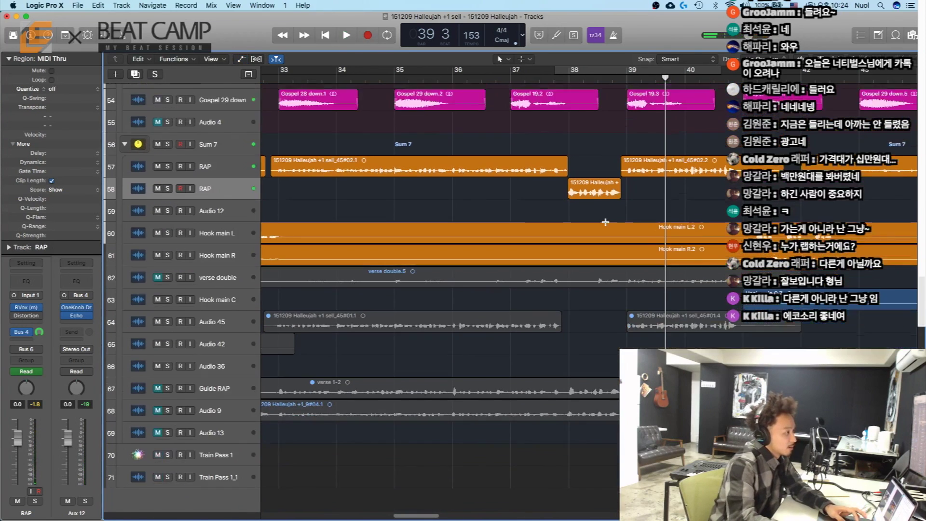
{"action": "key", "text": "super+Up"}
{"action": "key", "text": "super+Up"}
{"action": "key", "text": "super+Up"}
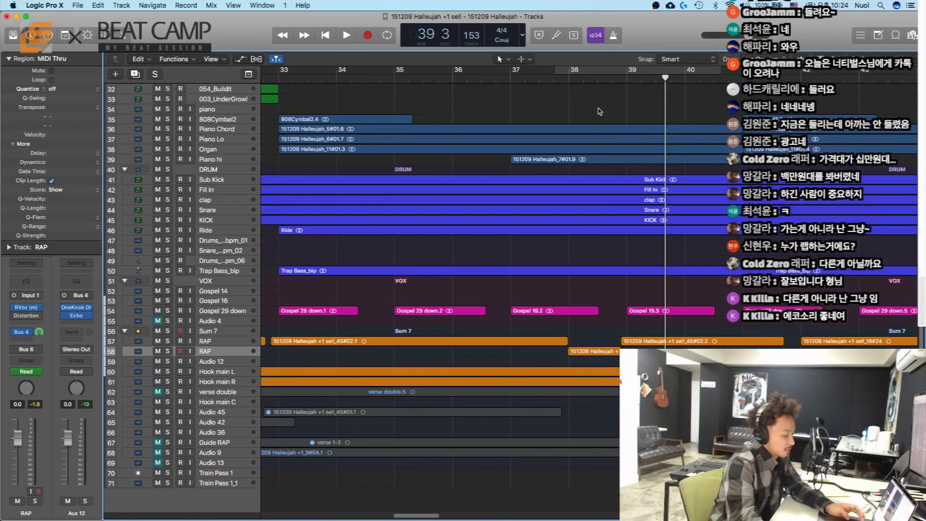
{"action": "left_click_drag", "start_coordinate": [593, 104], "coordinate": [627, 286]}
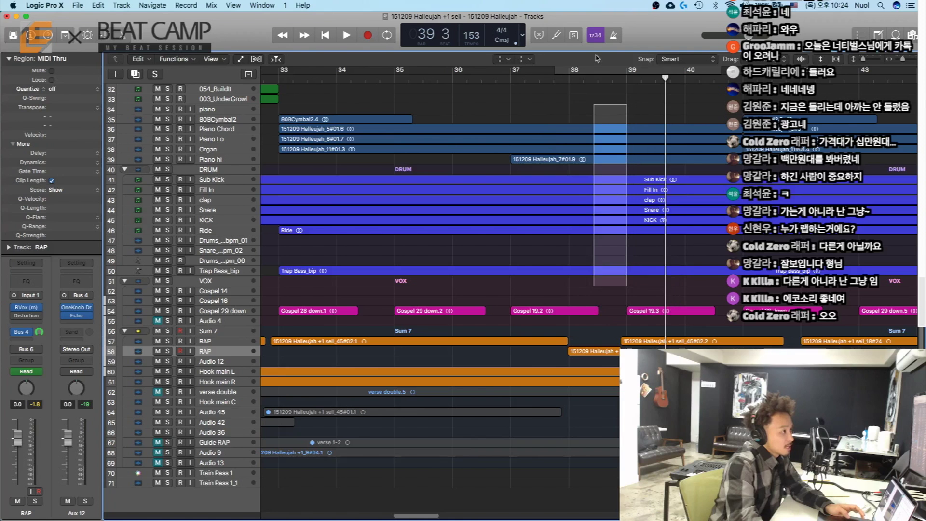
{"action": "left_click_drag", "start_coordinate": [598, 84], "coordinate": [622, 296]}
{"action": "key", "text": "m"}
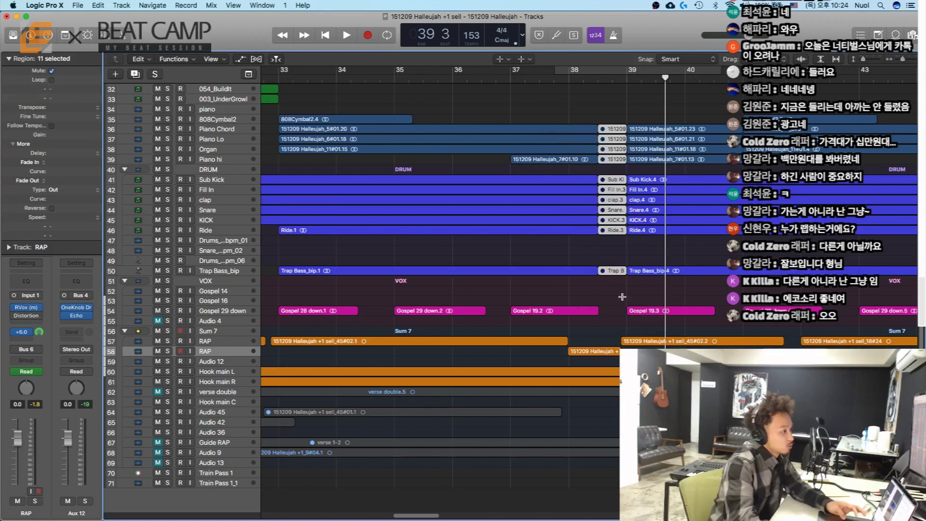
Play the half-bar break from bar 37 and undo the muted cuts
{"action": "left_click", "coordinate": [513, 79]}
{"action": "key", "text": "space"}
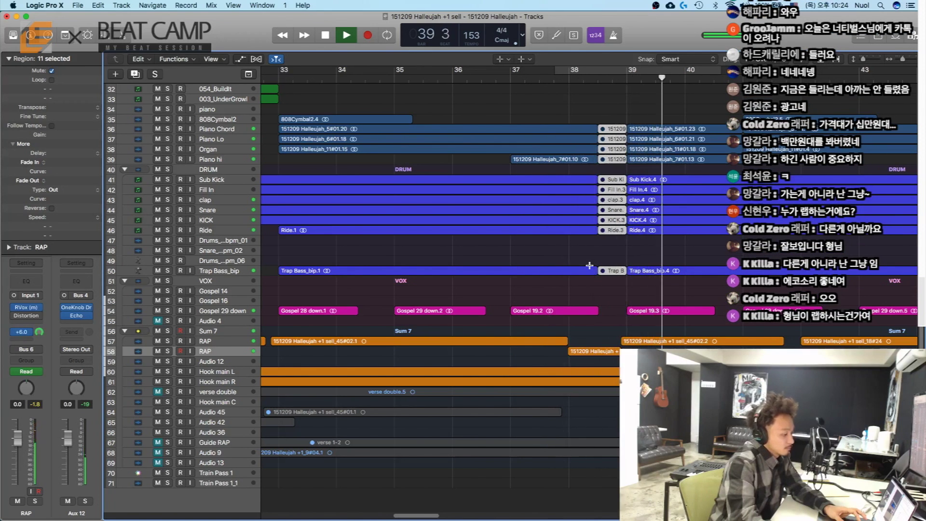
{"action": "key", "text": "space"}
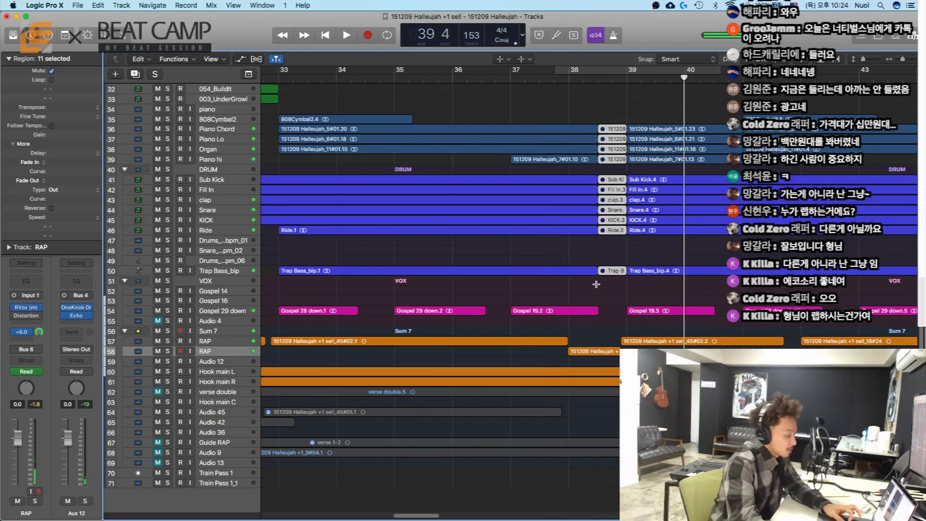
{"action": "key", "text": "super+z"}
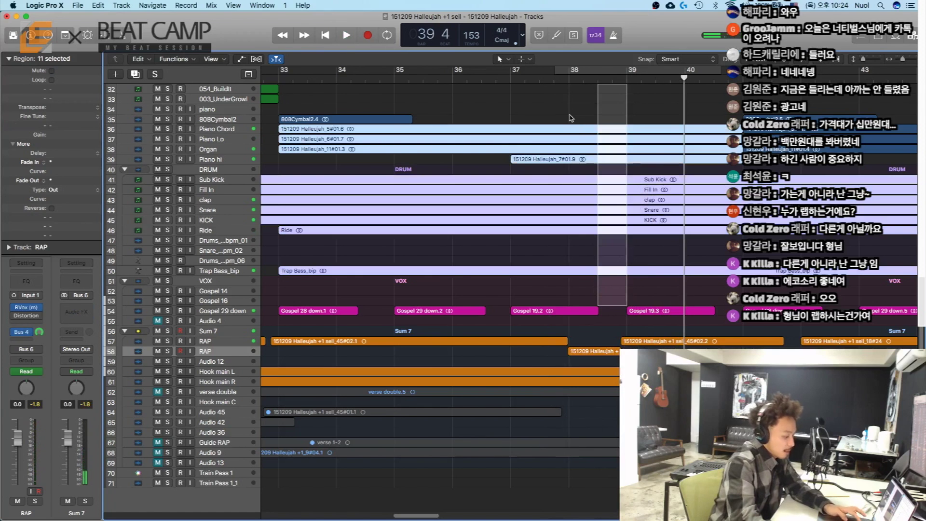
Cut and mute the piano, organ, drum and Trap Bass regions across all of bar 38 using a marquee selection
{"action": "left_click_drag", "start_coordinate": [569, 115], "coordinate": [627, 295]}
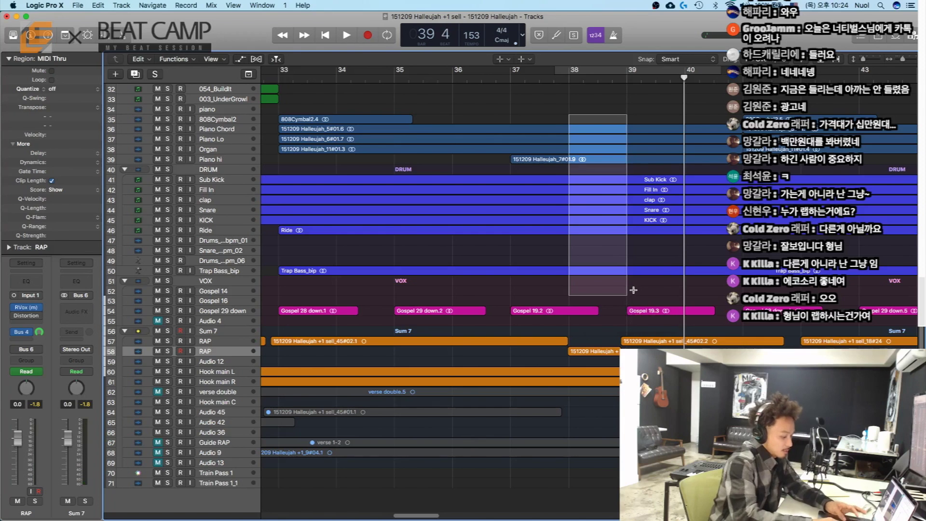
{"action": "key", "text": "m"}
{"action": "key", "text": "super+Left"}
{"action": "key", "text": "super+Left"}
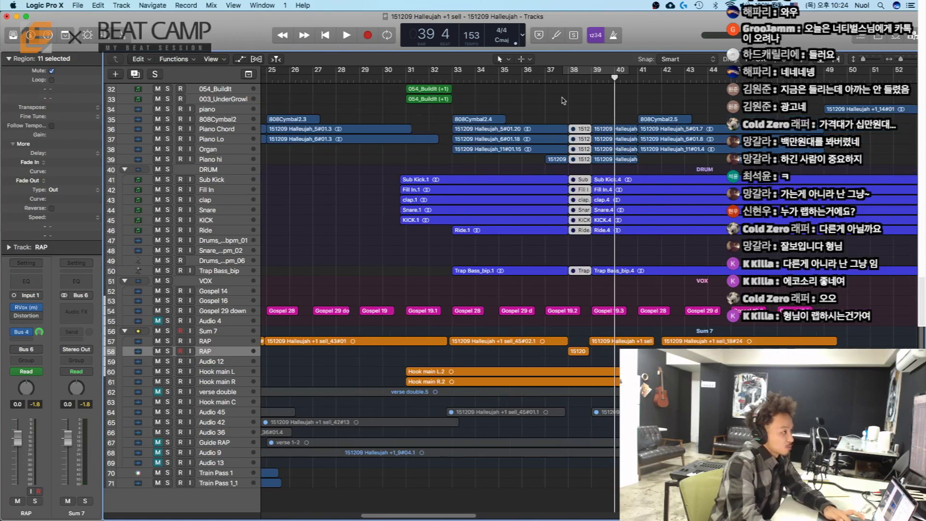
Set the cycle range from bar 37 to bar 50 and play back the full-bar break with the rap effect
{"action": "left_click", "coordinate": [544, 78]}
{"action": "left_click_drag", "start_coordinate": [546, 70], "coordinate": [847, 70]}
{"action": "key", "text": "space"}
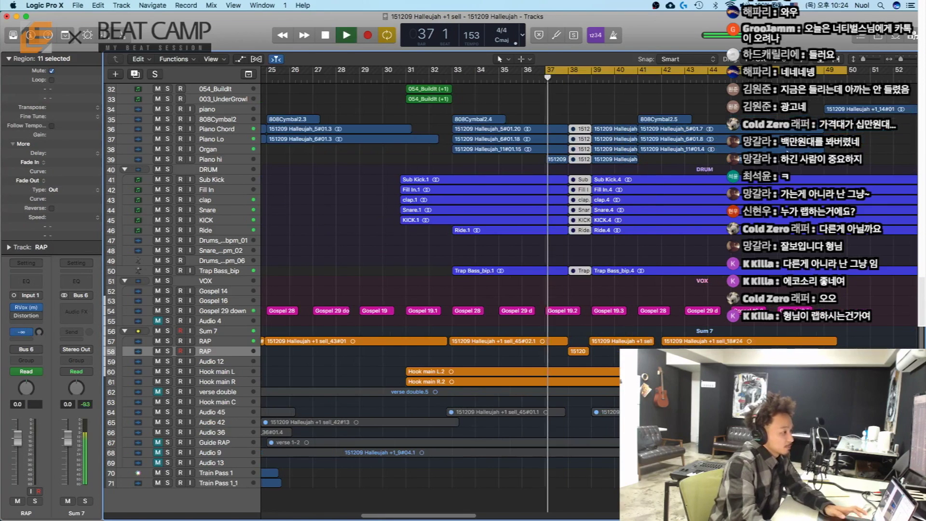
{"action": "left_click", "coordinate": [666, 247]}
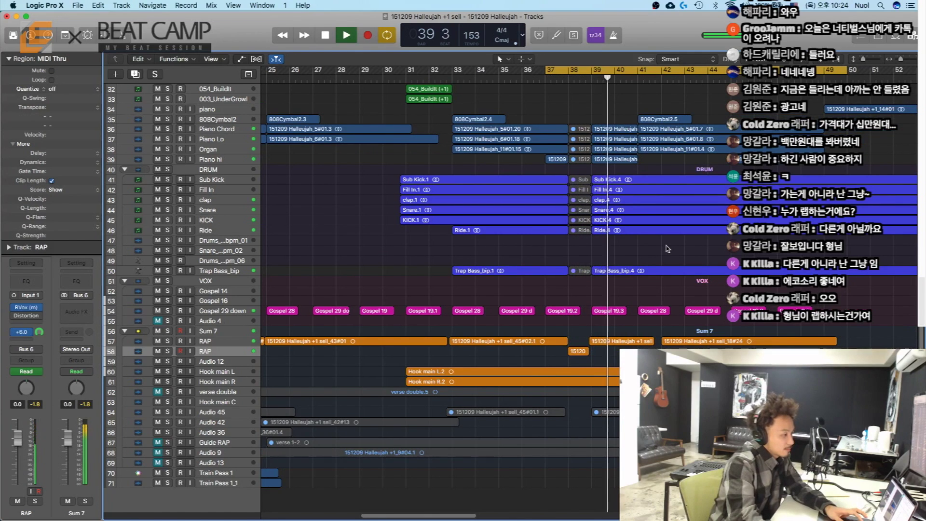
{"action": "key", "text": "space"}
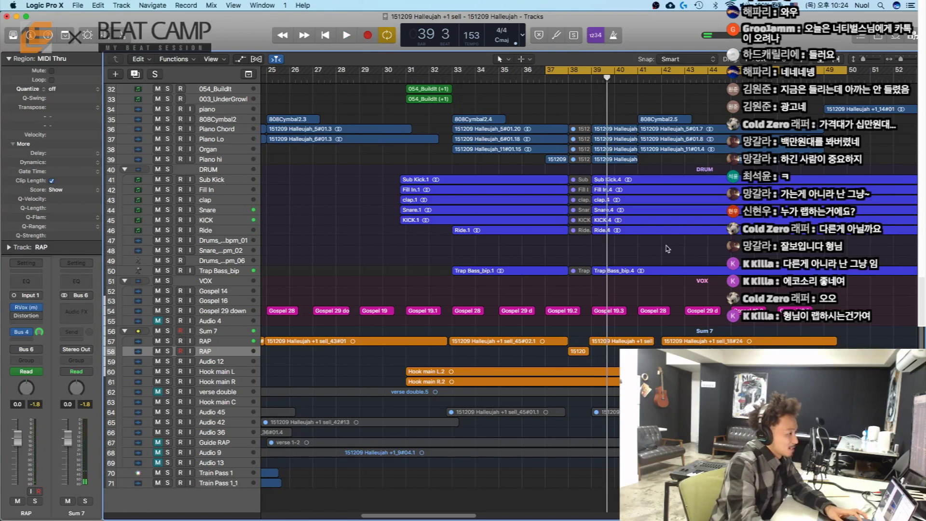
Replay the break from the start of the cycle and save the project
{"action": "key", "text": "space"}
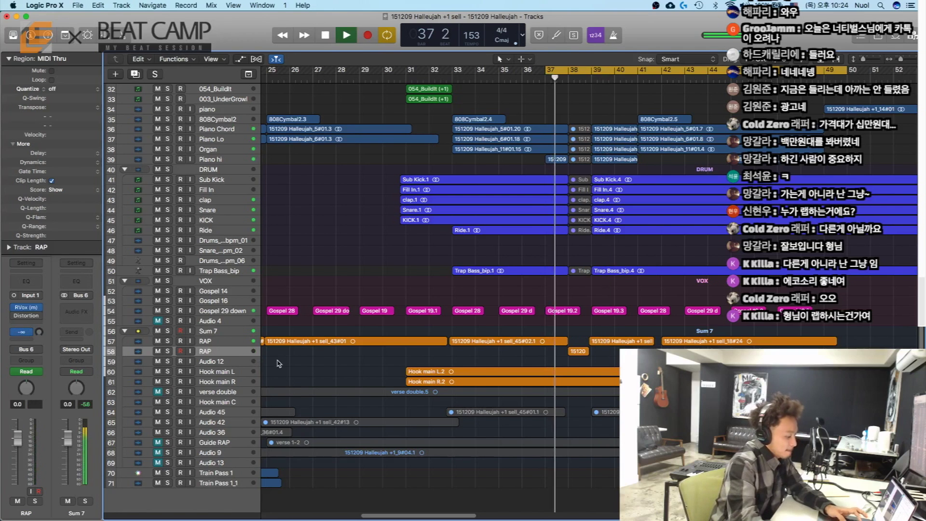
{"action": "key", "text": "super+s"}
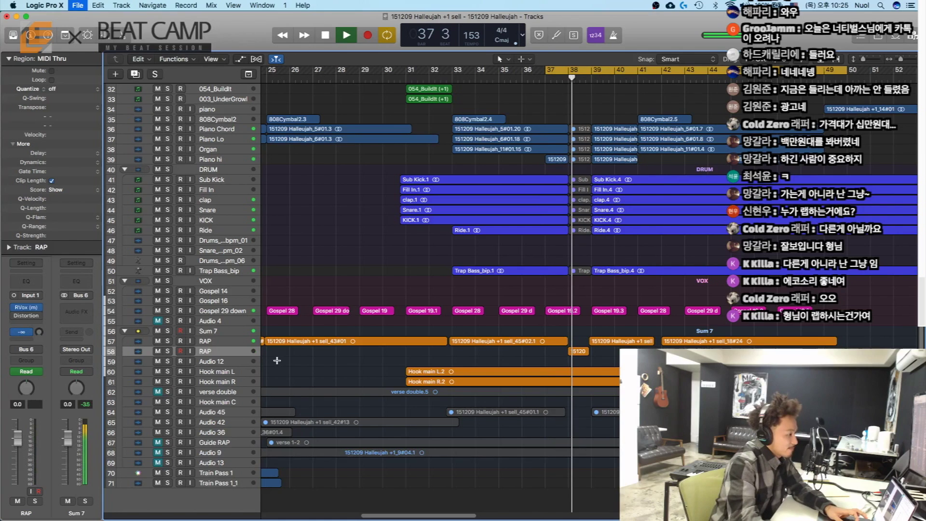
{"action": "key", "text": "space"}
Show the Bus 4 aux channel and insert Waves GTR Stomp 2 (m->s) as Mono->Stereo after Echo
{"action": "mouse_move", "coordinate": [37, 336]}
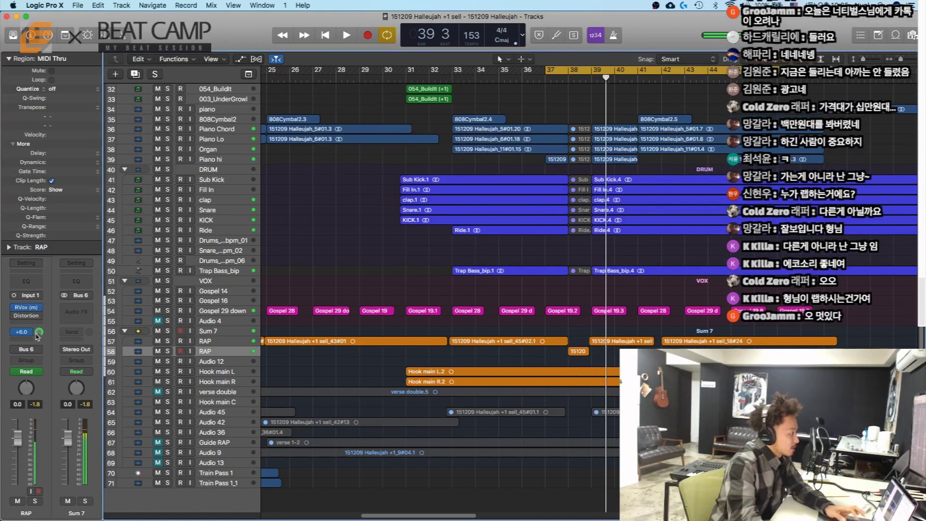
{"action": "left_click", "coordinate": [24, 334]}
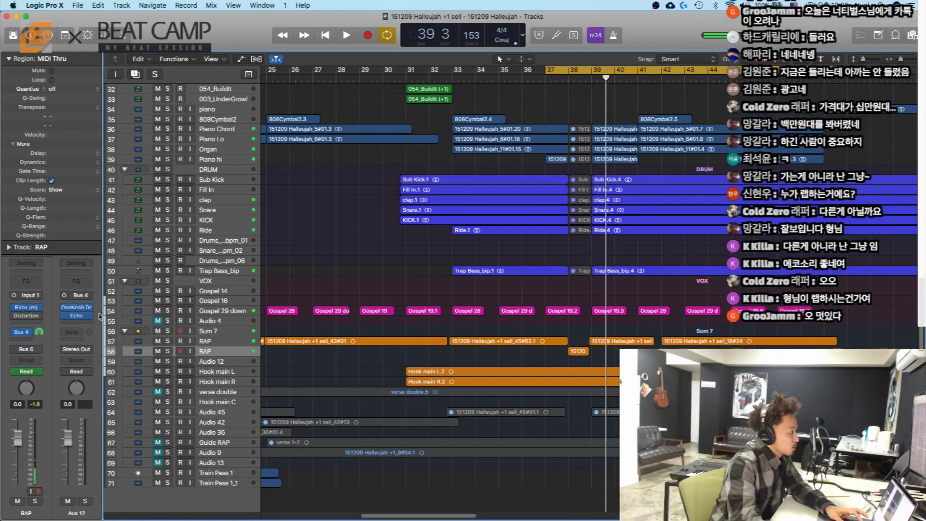
{"action": "left_click", "coordinate": [83, 322]}
{"action": "mouse_move", "coordinate": [115, 510]}
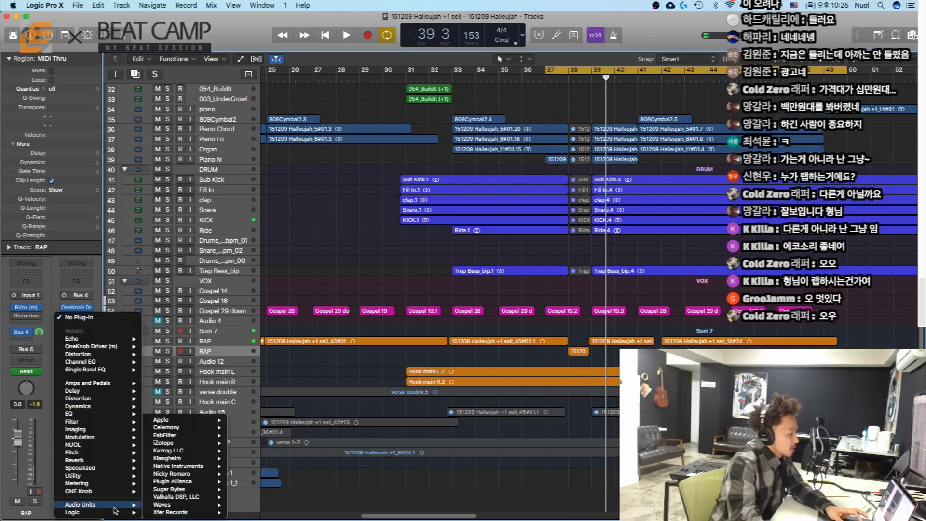
{"action": "mouse_move", "coordinate": [168, 507]}
{"action": "scroll", "coordinate": [290, 505], "scroll_direction": "down", "scroll_amount": 6}
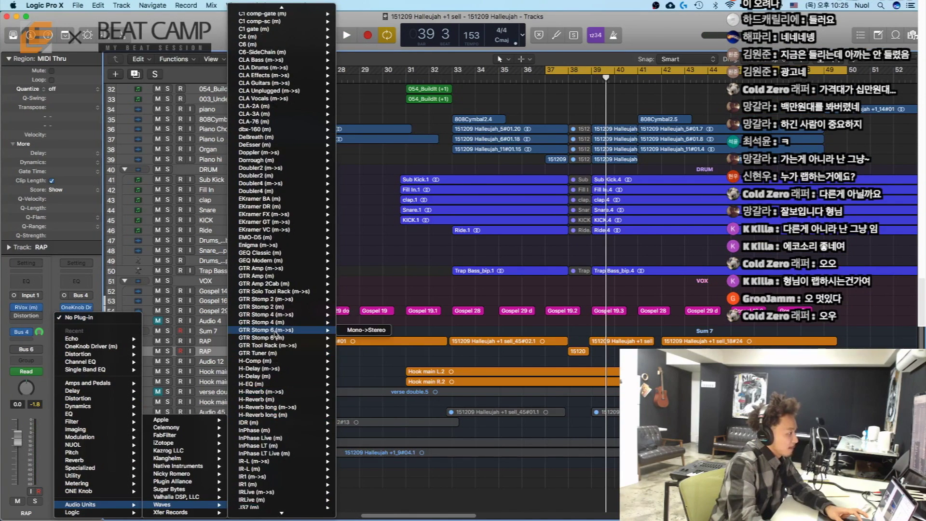
{"action": "mouse_move", "coordinate": [292, 302]}
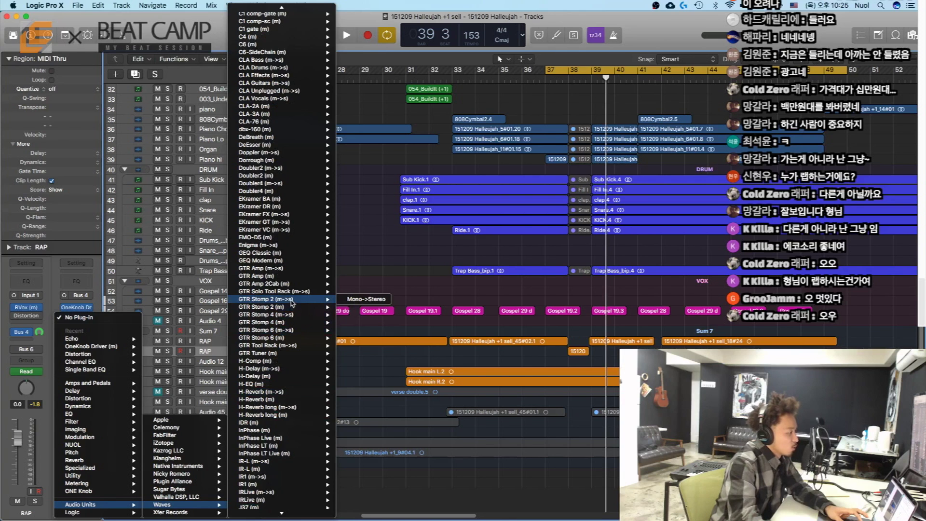
{"action": "left_click", "coordinate": [367, 299]}
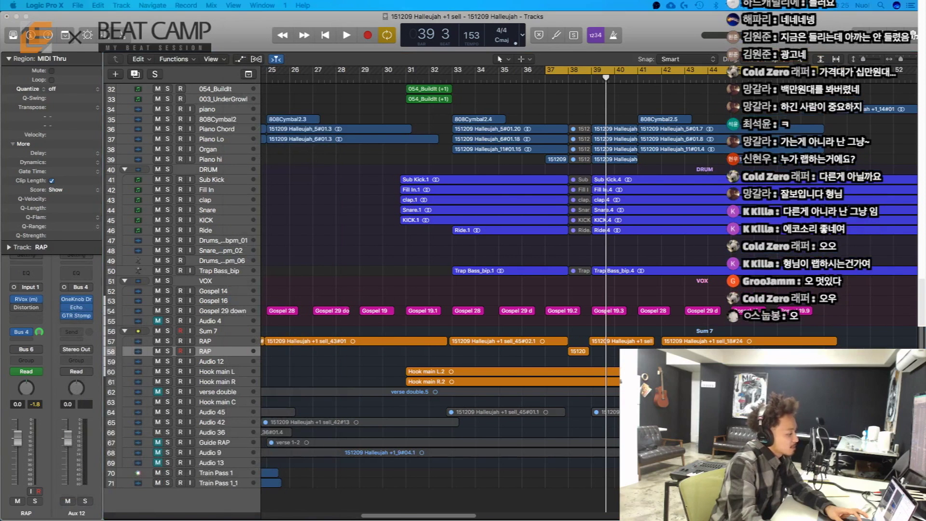
Load the Metal (Mono) pedal into the first GTR Stomp 2 slot and audition it on the rap phrase
{"action": "left_click_drag", "start_coordinate": [322, 142], "coordinate": [456, 139]}
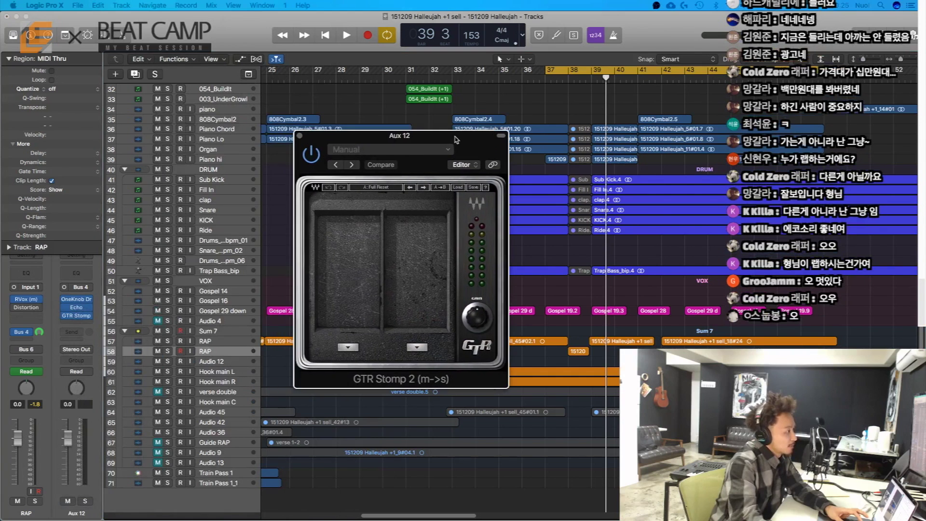
{"action": "left_click", "coordinate": [348, 347]}
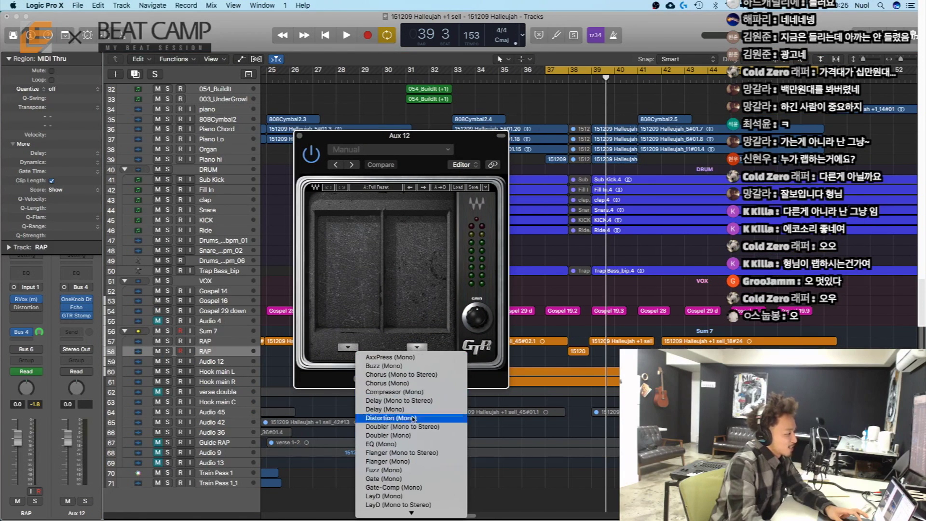
{"action": "scroll", "coordinate": [415, 413], "scroll_direction": "down", "scroll_amount": 4}
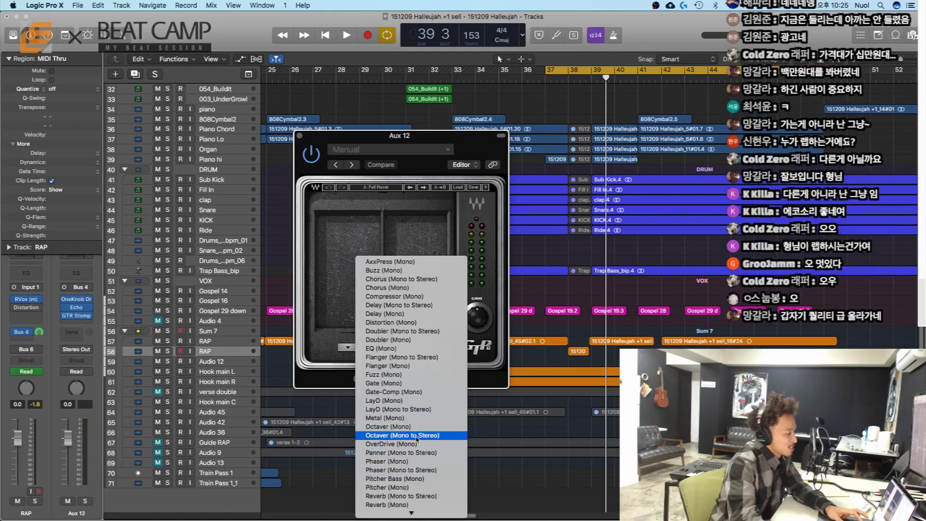
{"action": "scroll", "coordinate": [416, 436], "scroll_direction": "down", "scroll_amount": 3}
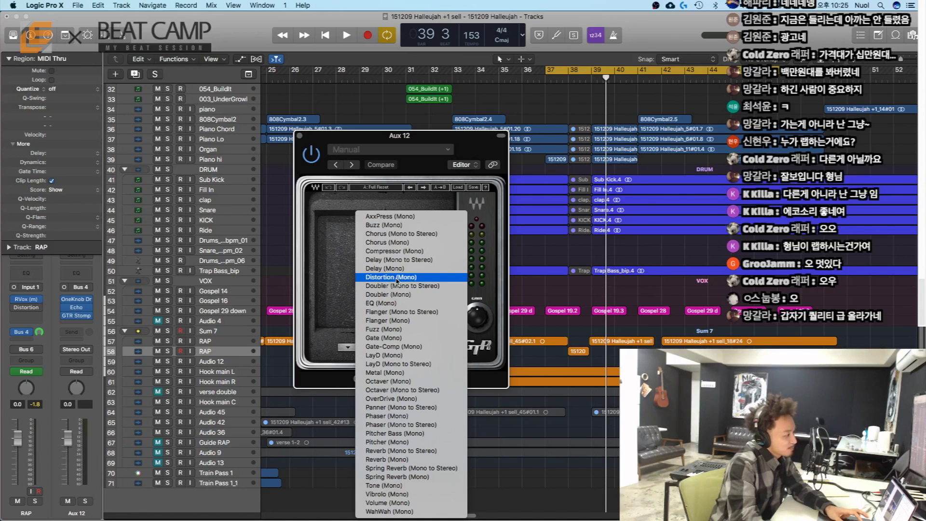
{"action": "left_click", "coordinate": [389, 372]}
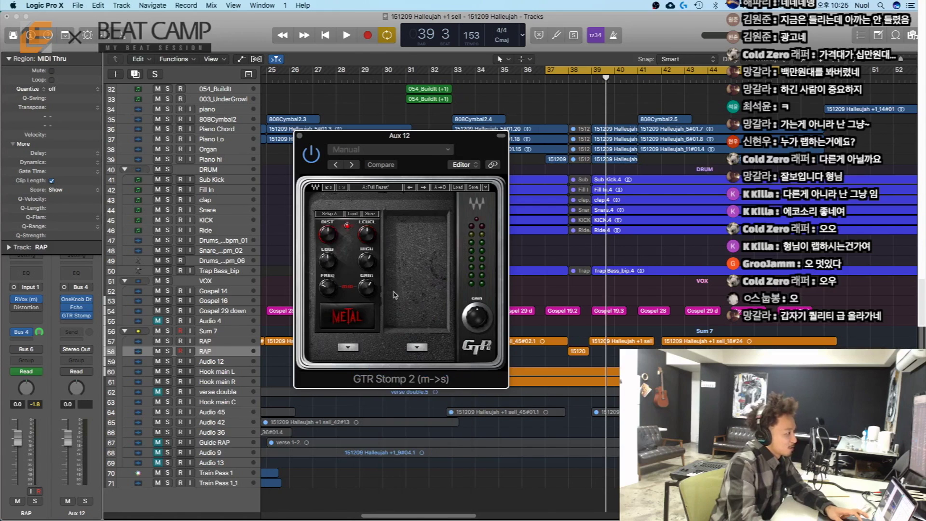
{"action": "key", "text": "space"}
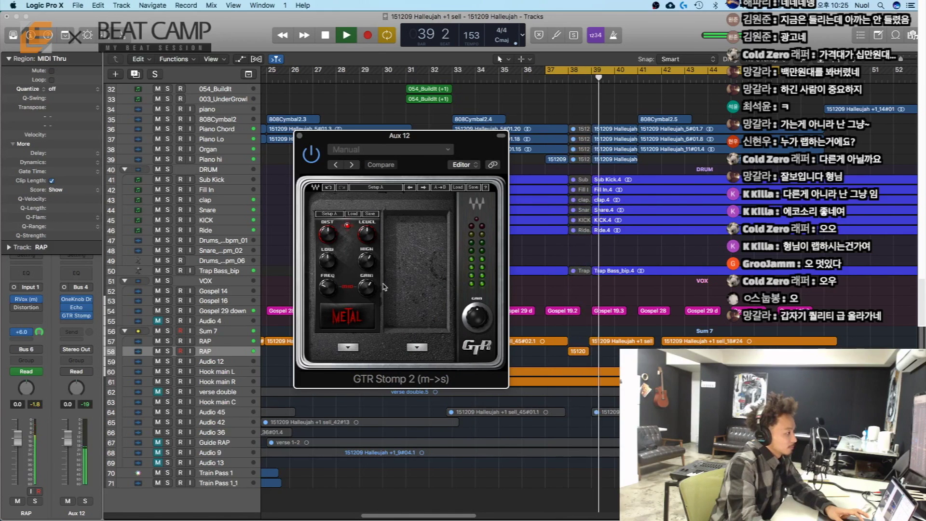
{"action": "key", "text": "space"}
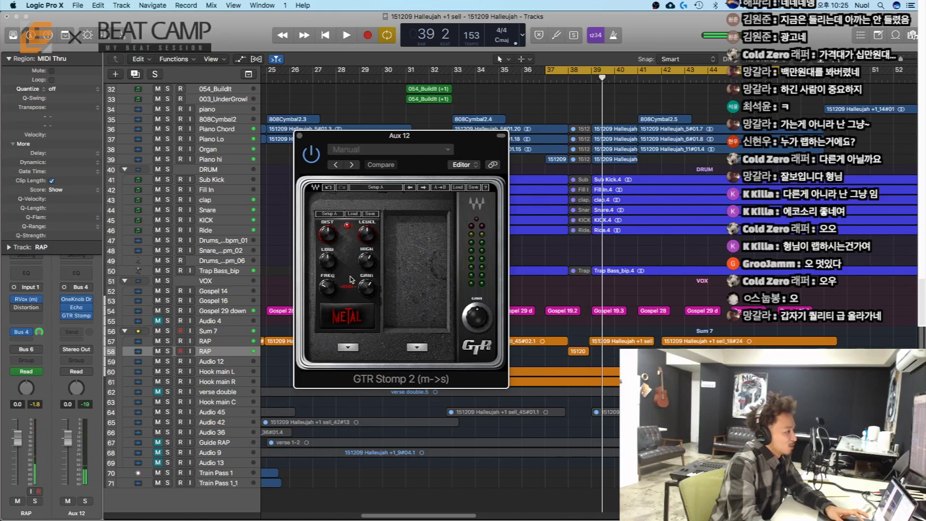
Replace the Metal pedal with Buzz (Mono) and audition it over the break
{"action": "left_click", "coordinate": [350, 347]}
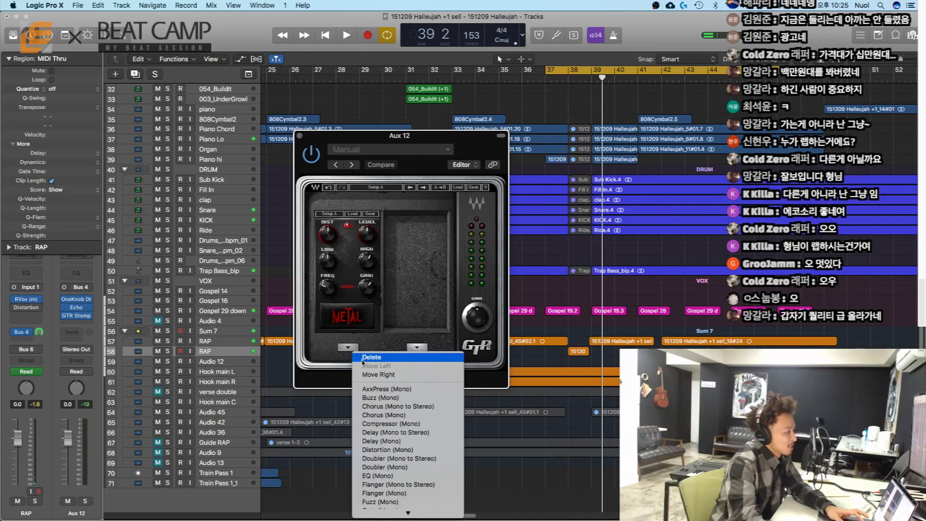
{"action": "left_click", "coordinate": [386, 394]}
{"action": "key", "text": "space"}
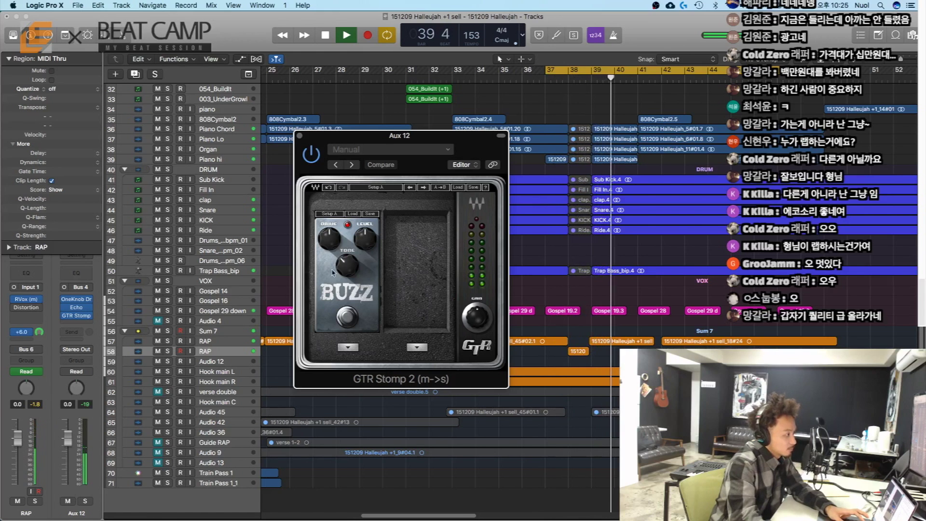
{"action": "key", "text": "space"}
Replace the Buzz pedal with Distortion (Mono), audition it twice over the break and close the GTR Stomp 2 window
{"action": "left_click", "coordinate": [351, 349]}
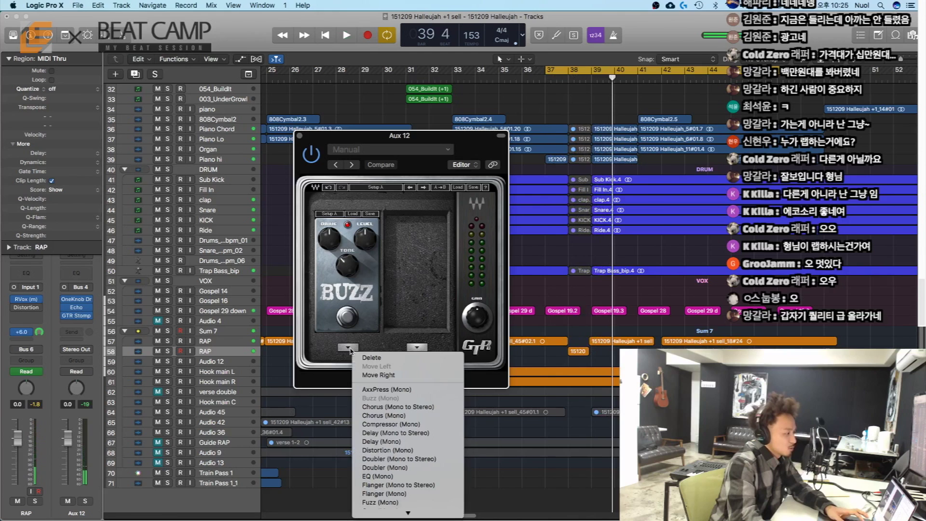
{"action": "left_click", "coordinate": [384, 450]}
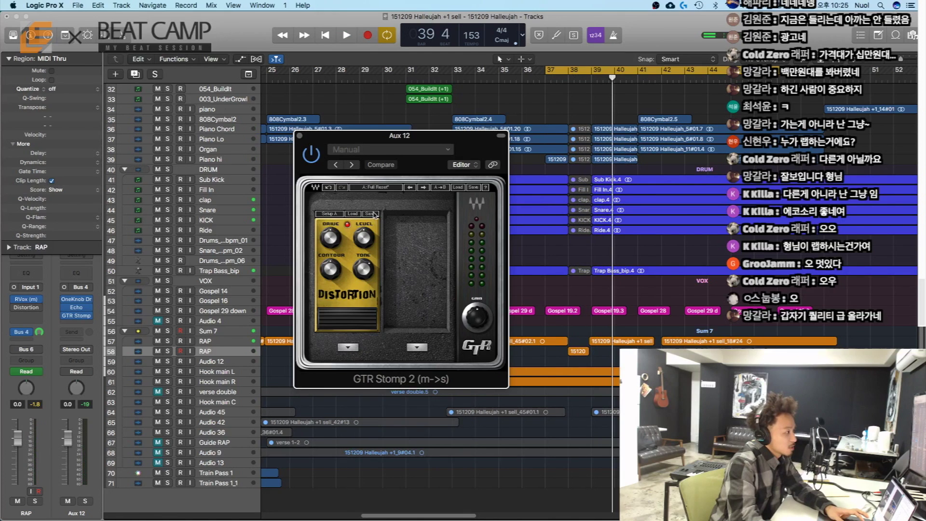
{"action": "key", "text": "space"}
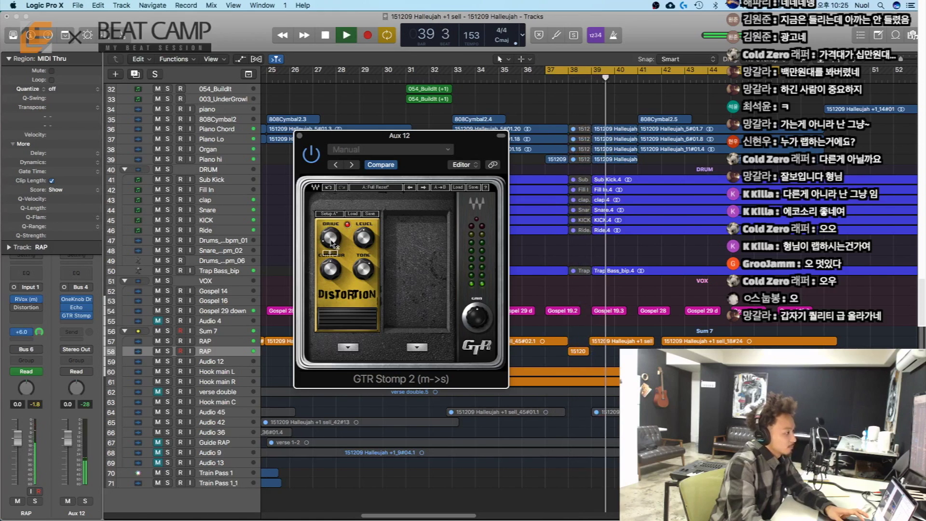
{"action": "key", "text": "space"}
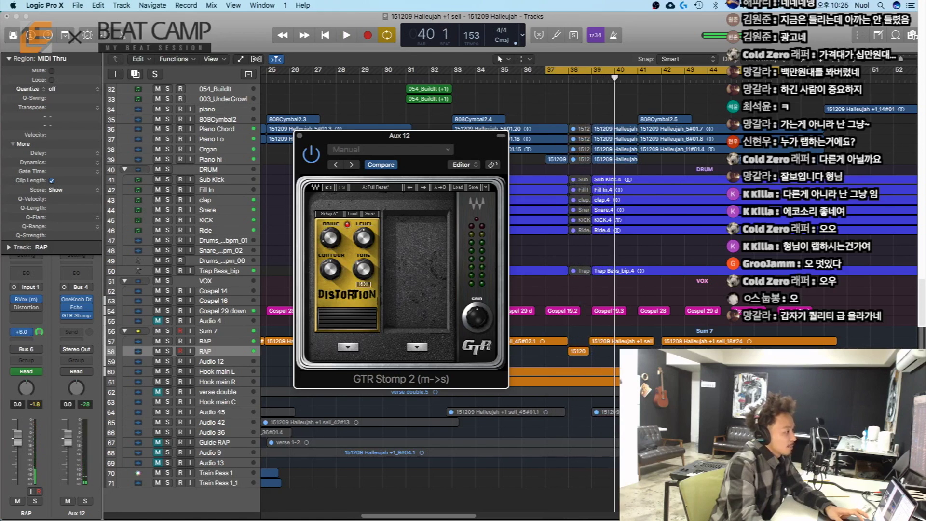
{"action": "key", "text": "space"}
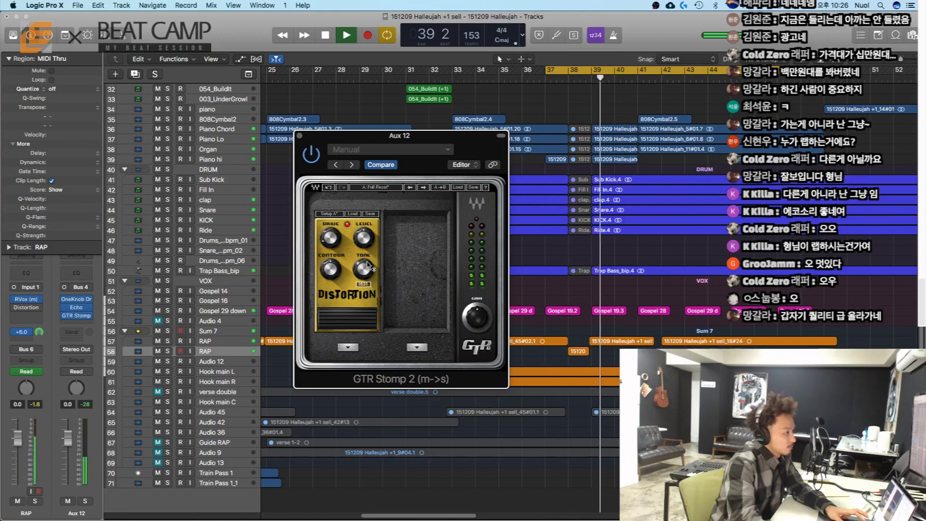
{"action": "key", "text": "space"}
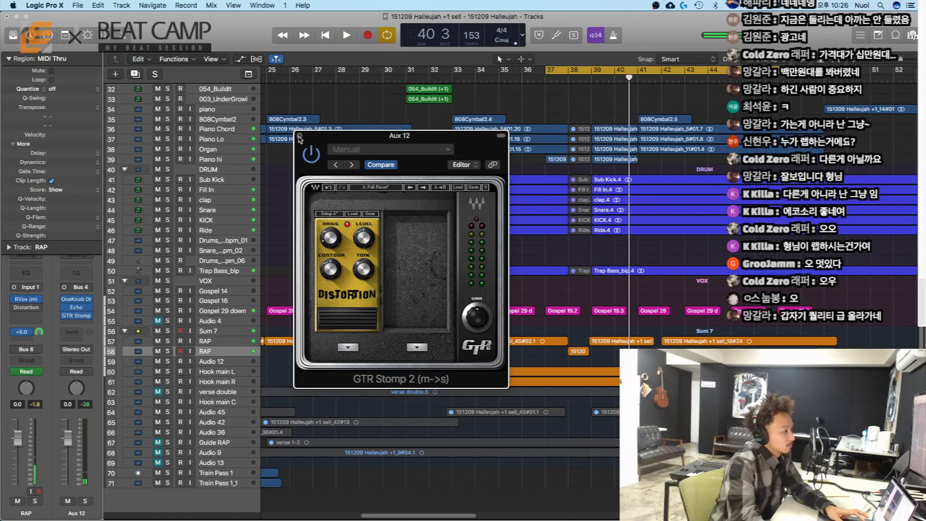
{"action": "left_click", "coordinate": [299, 138]}
Move the bar 38 rap phrase up to the main RAP track and play the break without the effect for comparison
{"action": "left_click_drag", "start_coordinate": [582, 353], "coordinate": [582, 343]}
{"action": "key", "text": "space"}
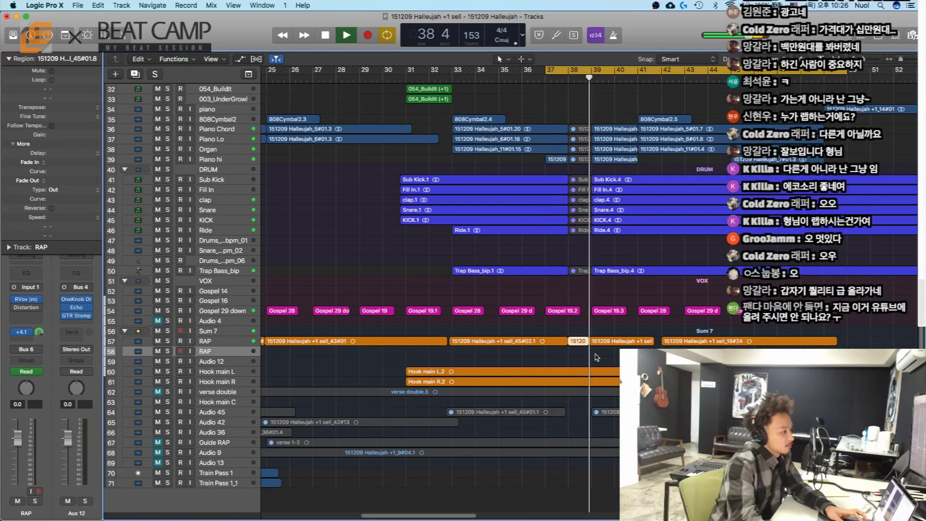
{"action": "key", "text": "space"}
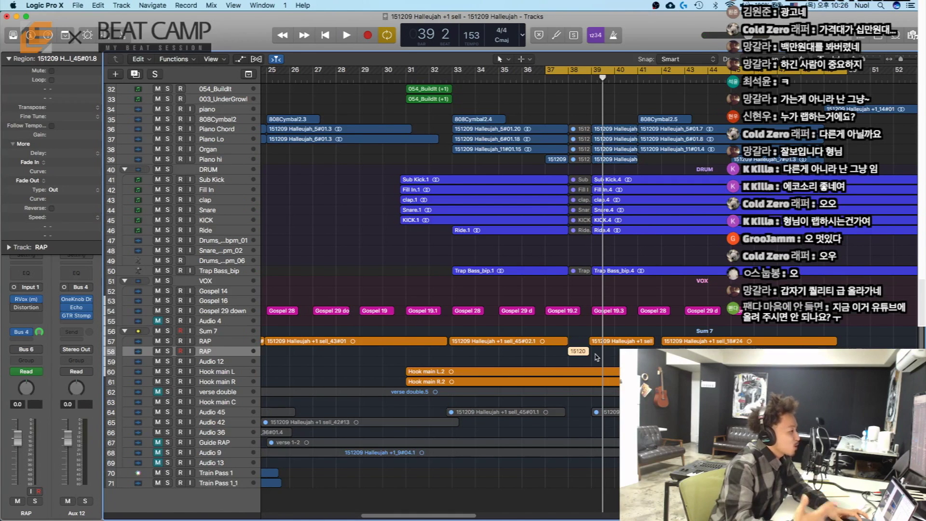
Play back the break with the bar 38 rap phrase on the separate effect track and enlarge the track rows
{"action": "key", "text": "space"}
{"action": "key", "text": "super+Down"}
{"action": "key", "text": "super+Down"}
{"action": "key", "text": "super+Down"}
{"action": "key", "text": "super+Down"}
{"action": "key", "text": "super+Down"}
{"action": "key", "text": "super+Down"}
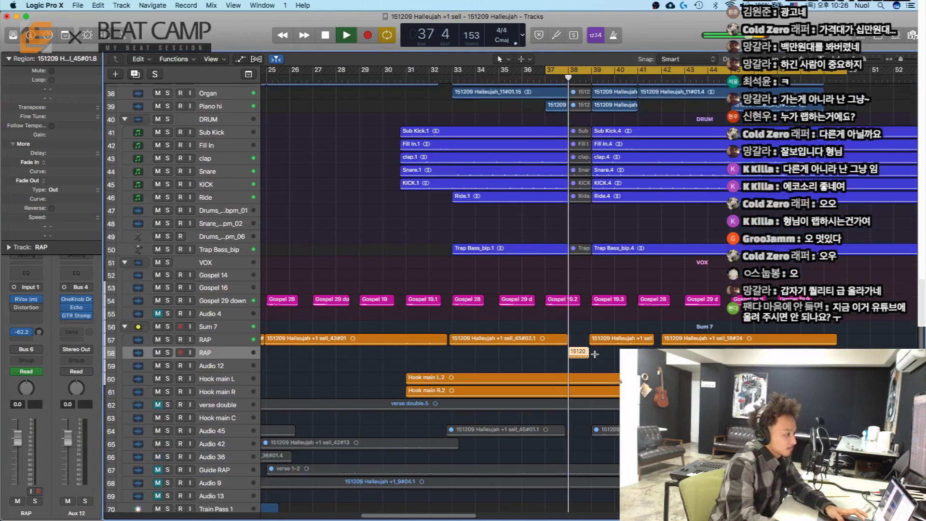